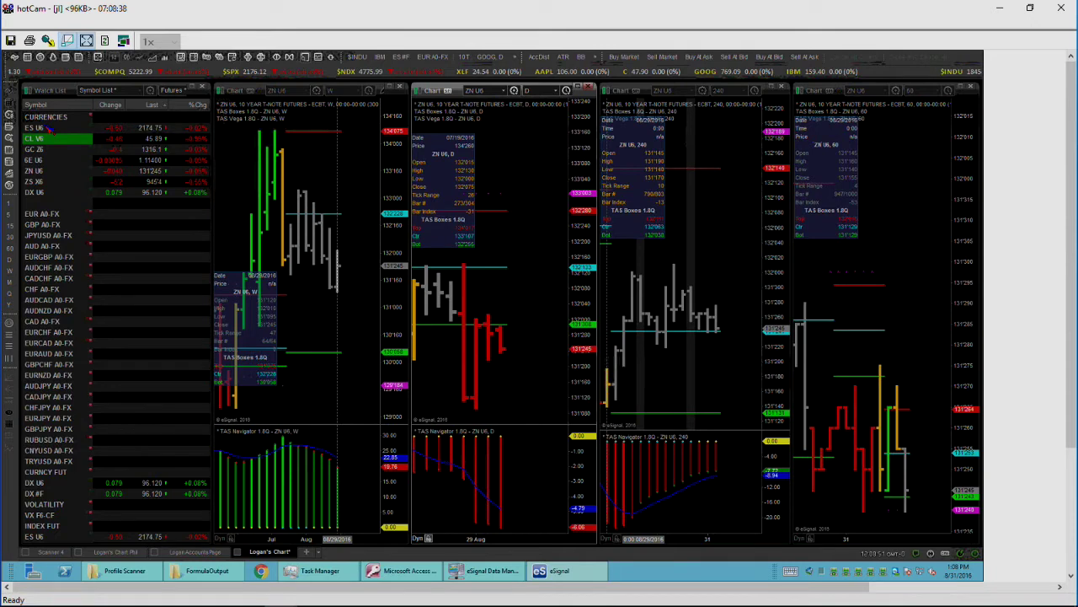
Step: Load the ES U6 S&P 500 E-mini and GC Z6 gold futures in turn into the four linked charts
left_click(48, 129)
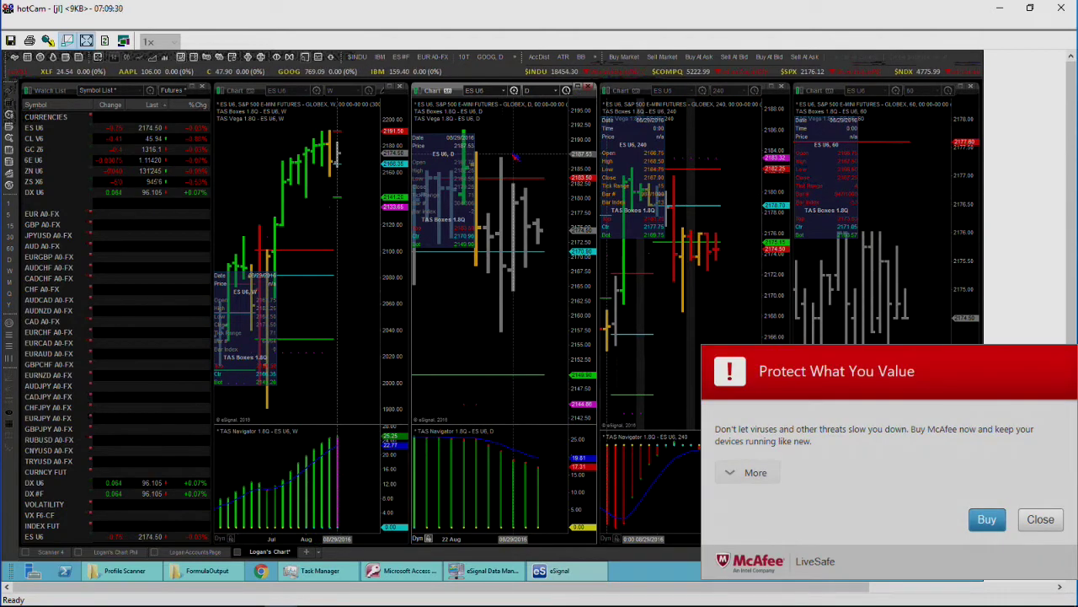
left_click(56, 138)
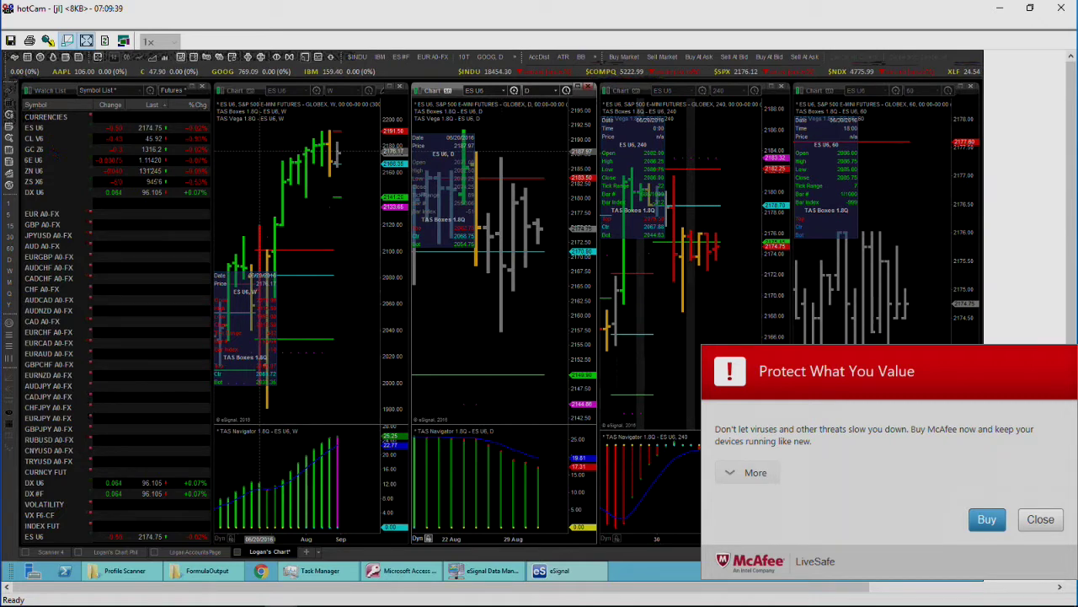
left_click(33, 150)
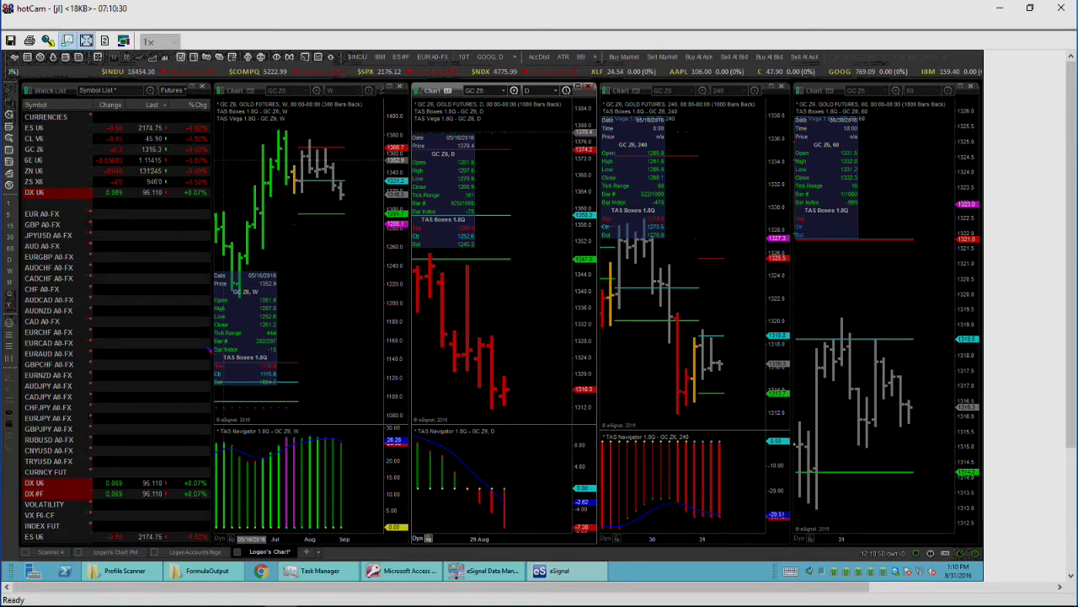
Step: Load the CL V6 light crude oil futures from the watch list into the linked charts
scroll(207, 348, "down", 8)
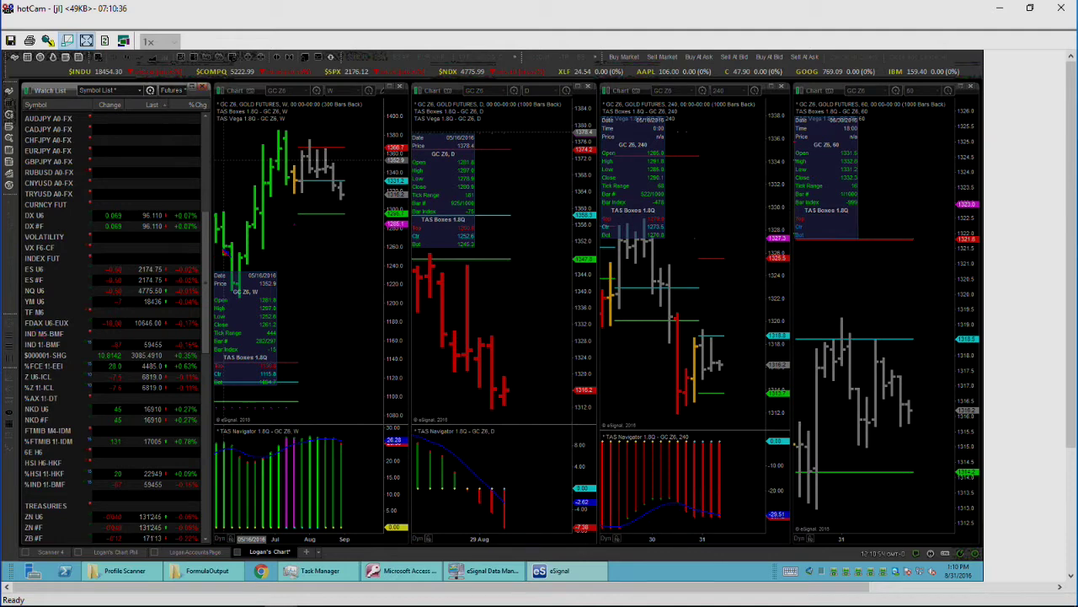
scroll(109, 337, "down", 9)
left_click(34, 329)
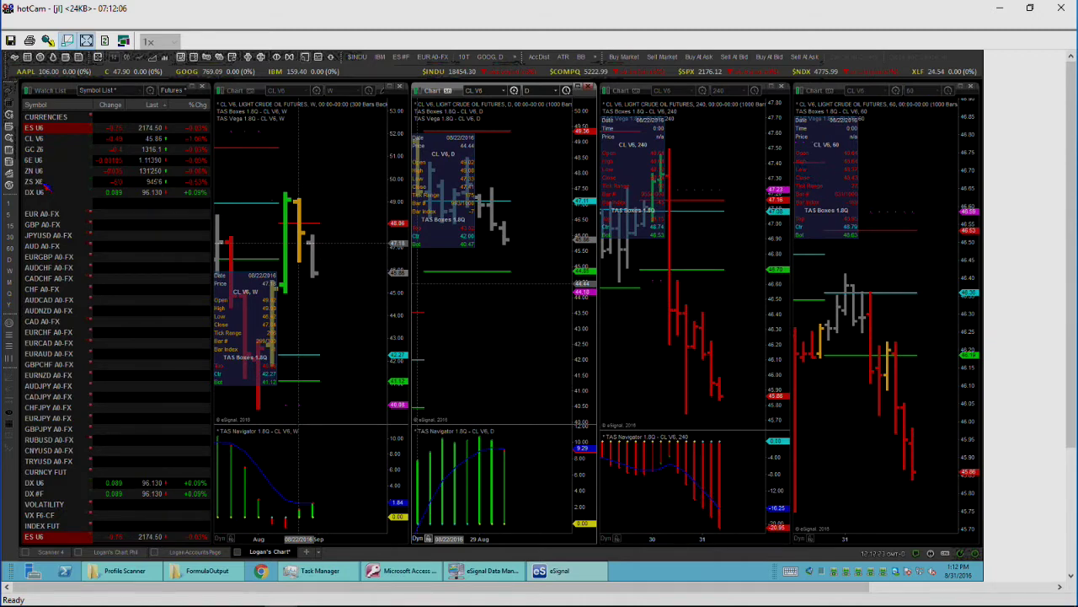
Step: Review the ZS X6 soybean and DX U6 US dollar index futures in the linked charts
left_click(42, 182)
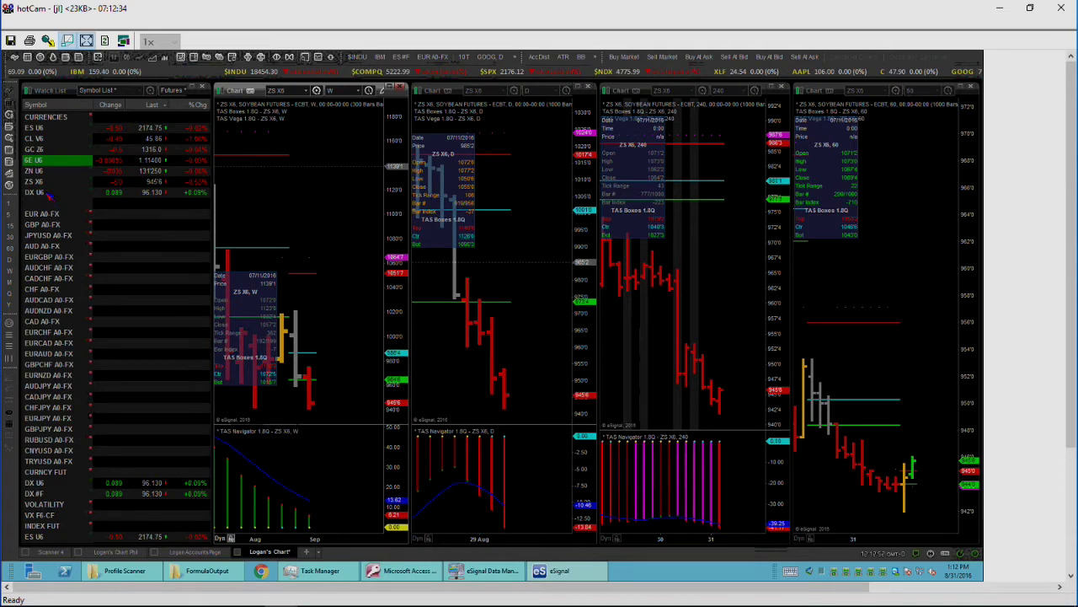
left_click(49, 193)
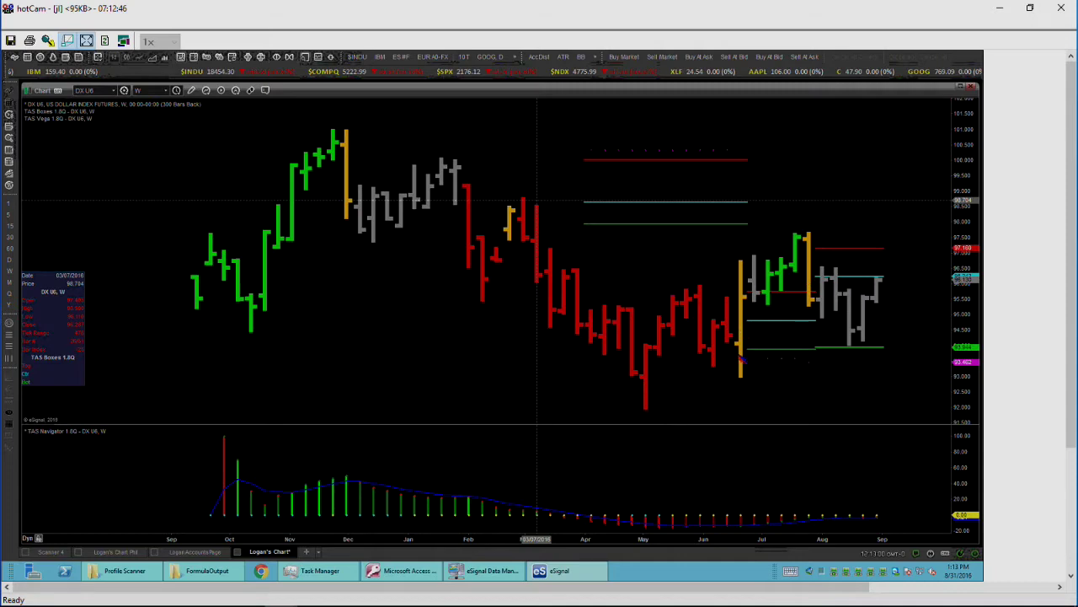
scroll(741, 358, "up", 3)
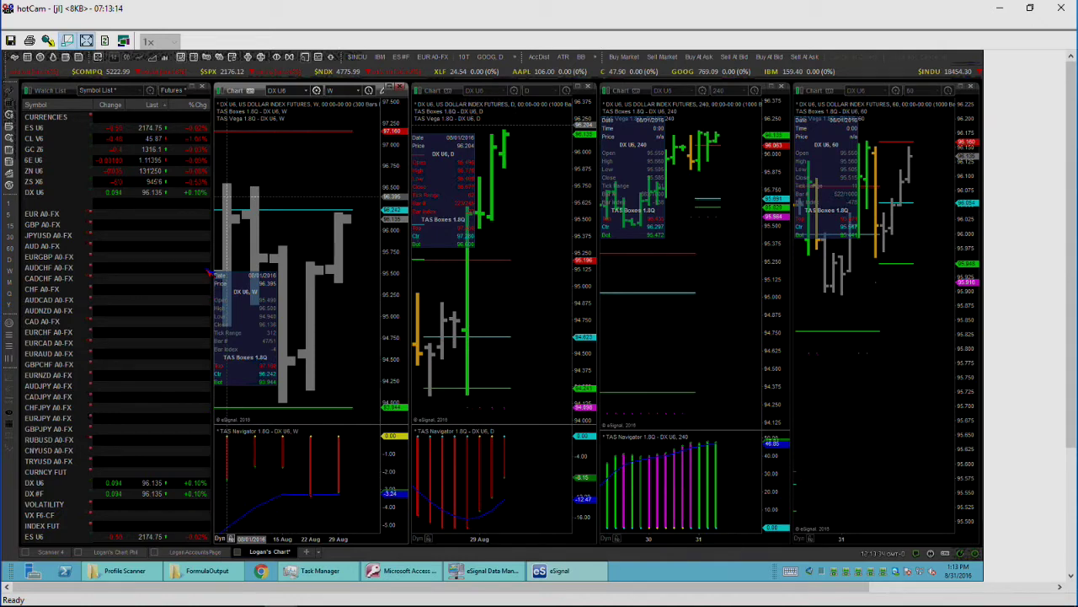
Step: Find the SSE Composite index ($000001-SHG) in the watch list and examine its weekly chart
scroll(208, 271, "down", 6)
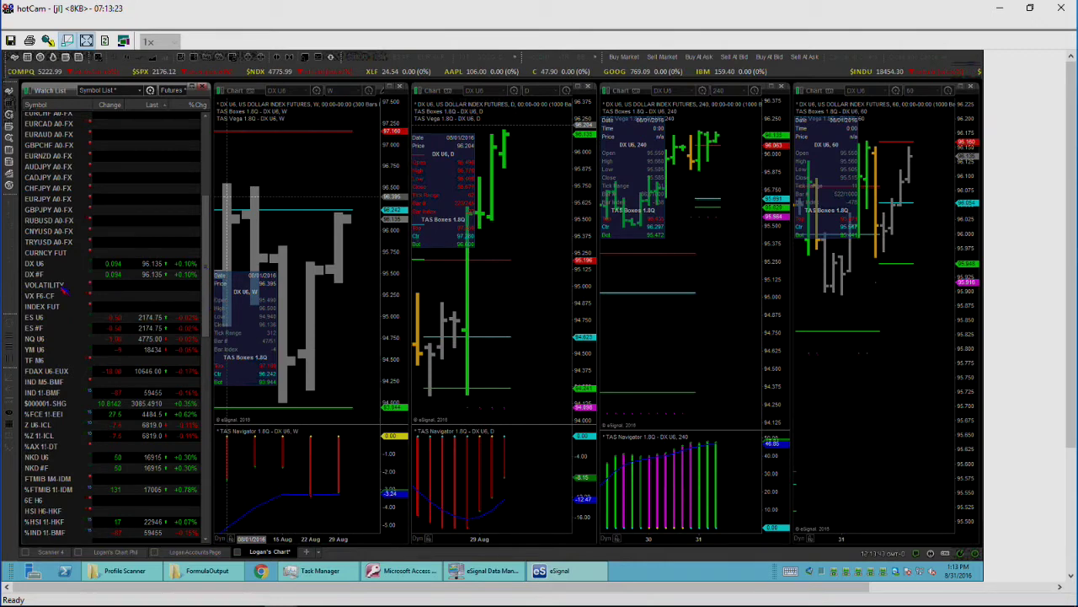
scroll(62, 290, "down", 4)
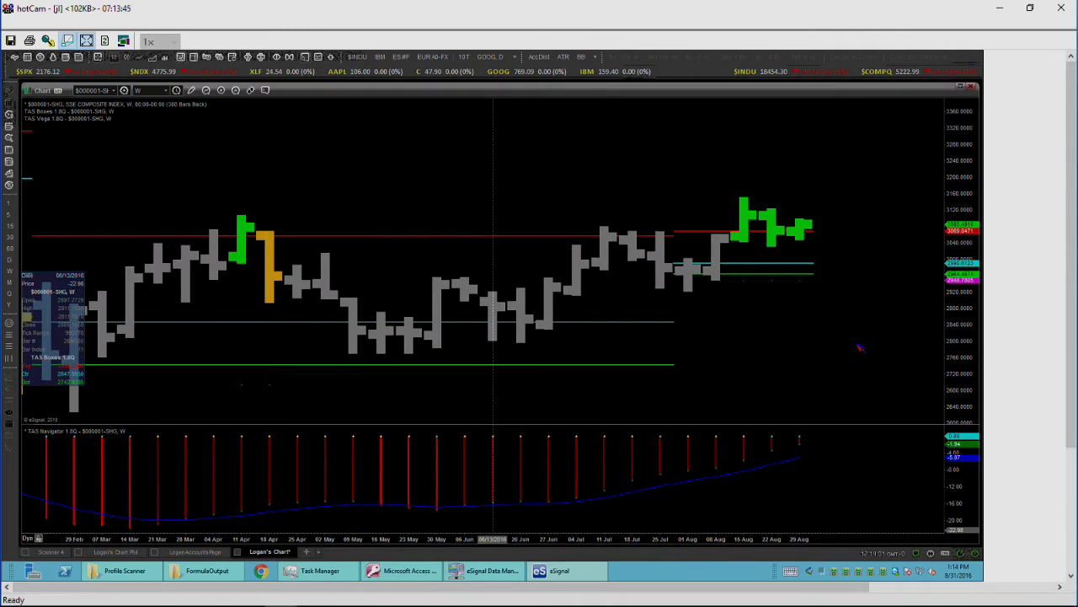
scroll(860, 347, "down", 3)
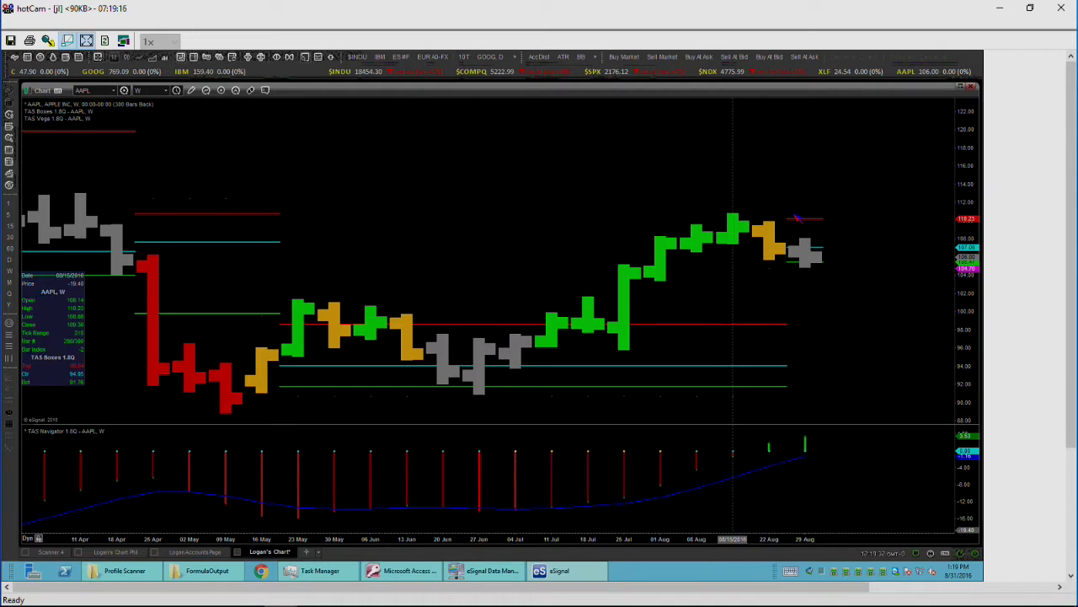
Step: Examine the weekly AAPL chart and the daily XLF financial sector chart
scroll(798, 218, "up", 2)
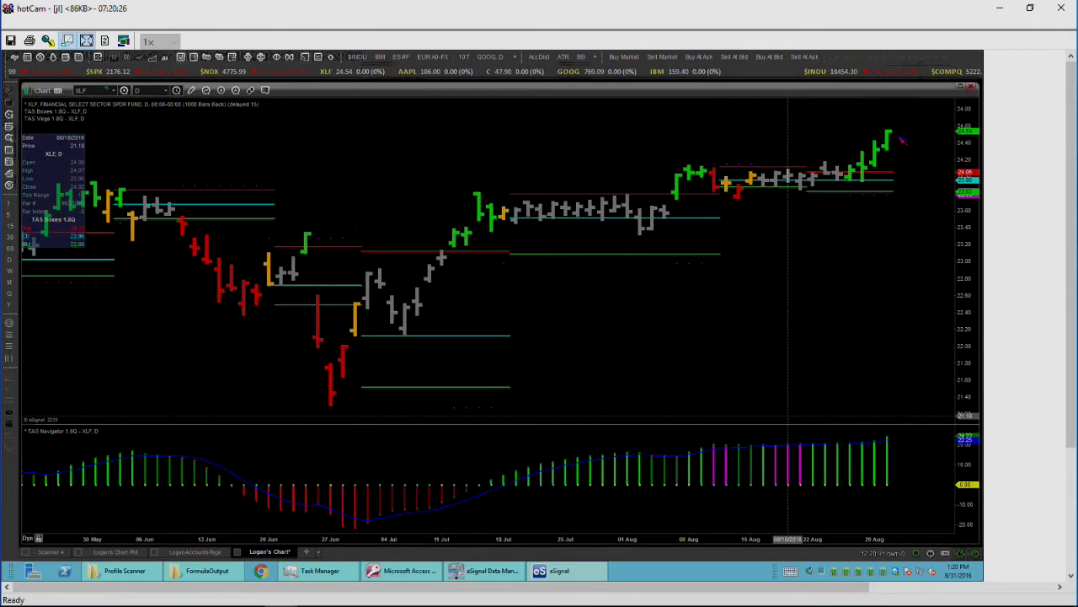
scroll(902, 142, "down", 2)
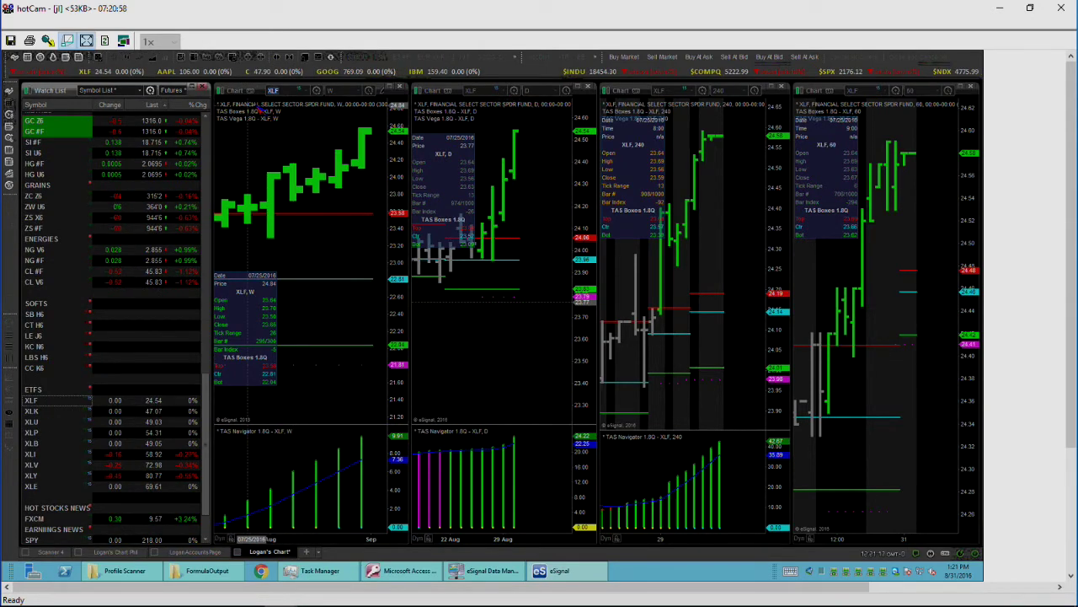
Step: Load the XLU utilities and XLV health care ETFs in turn into the linked charts
key("Down")
key("Down")
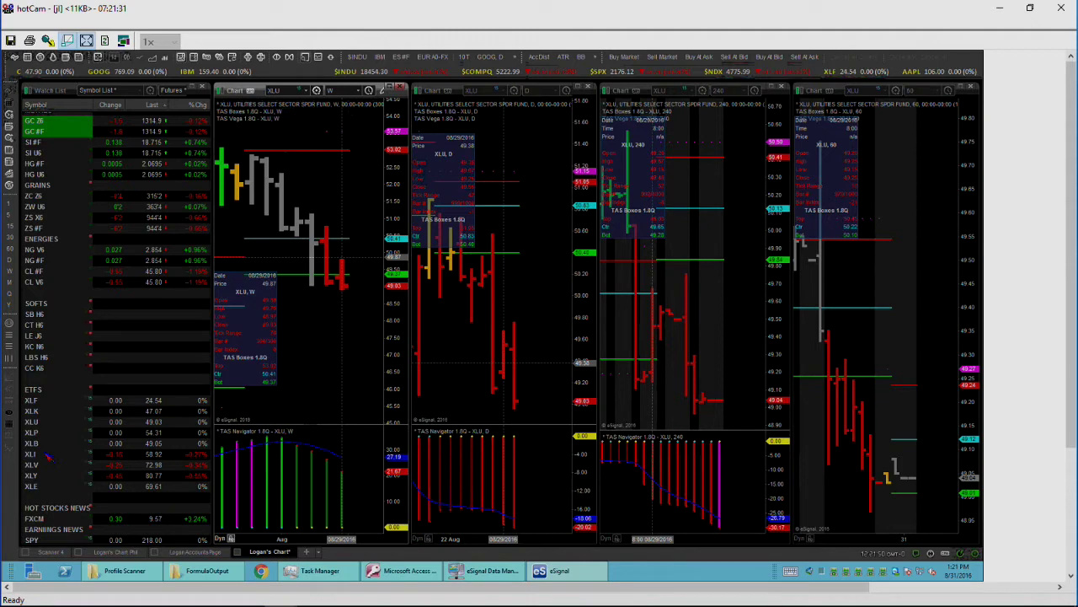
left_click(32, 464)
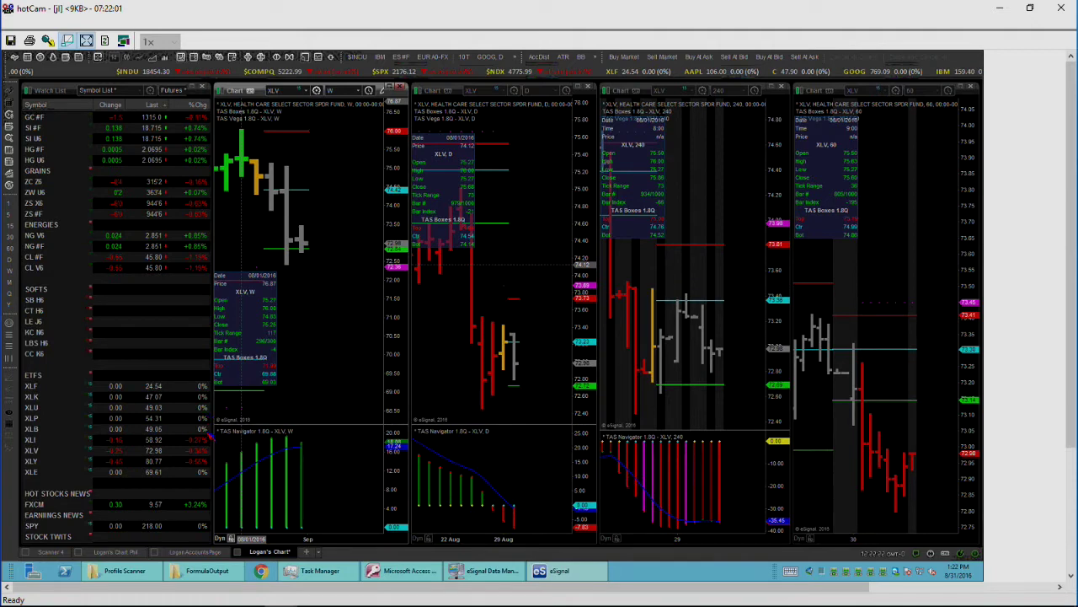
Step: Load the XLE energy sector ETF from the watch list and make its weekly chart active
left_click(198, 450)
scroll(198, 450, "down", 2)
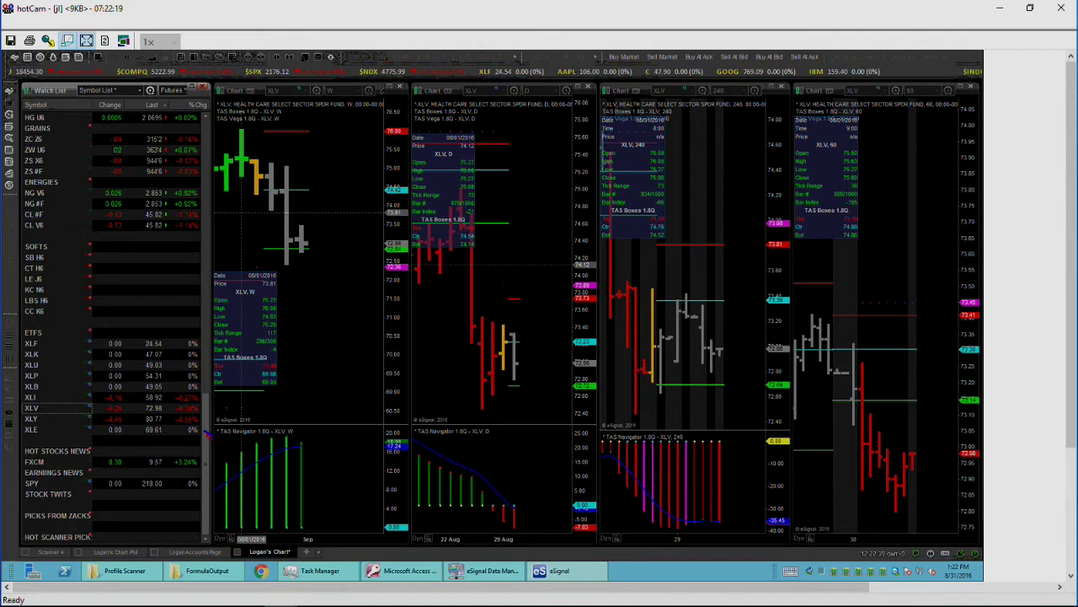
scroll(208, 434, "up", 1)
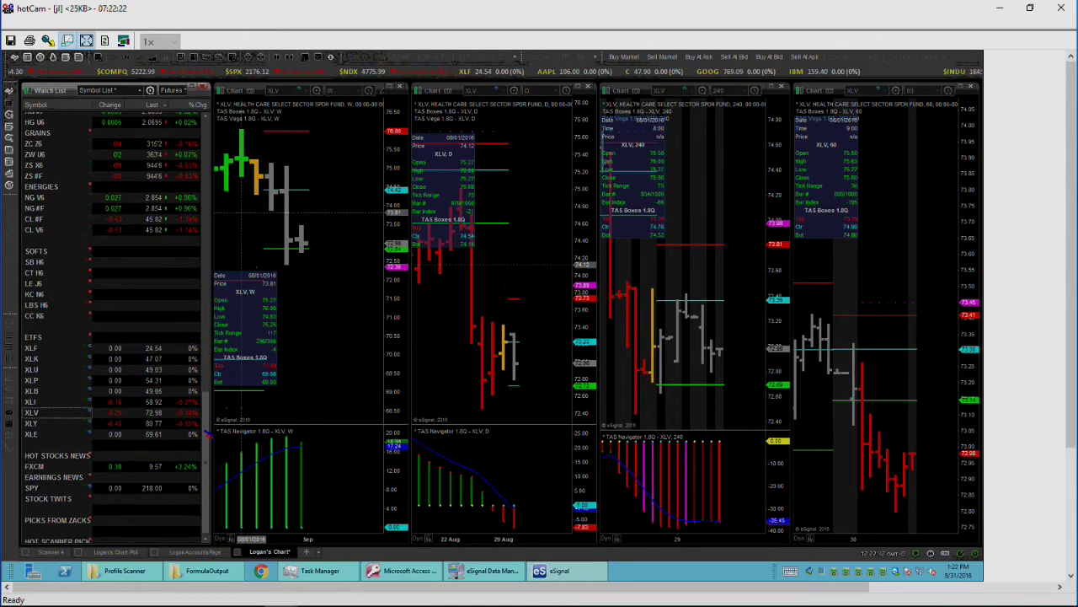
left_click(48, 435)
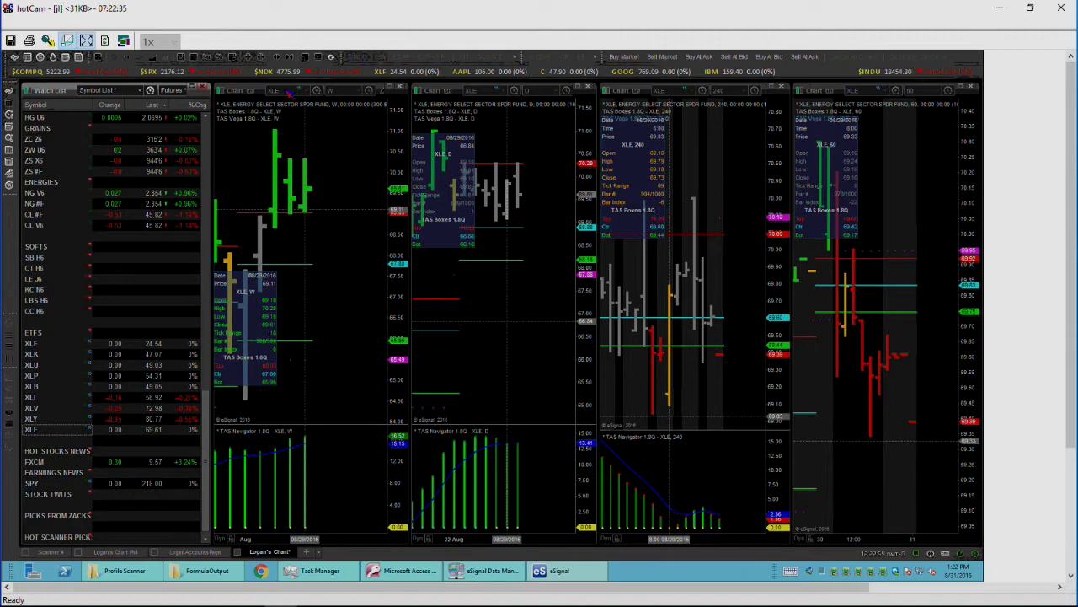
left_click(288, 93)
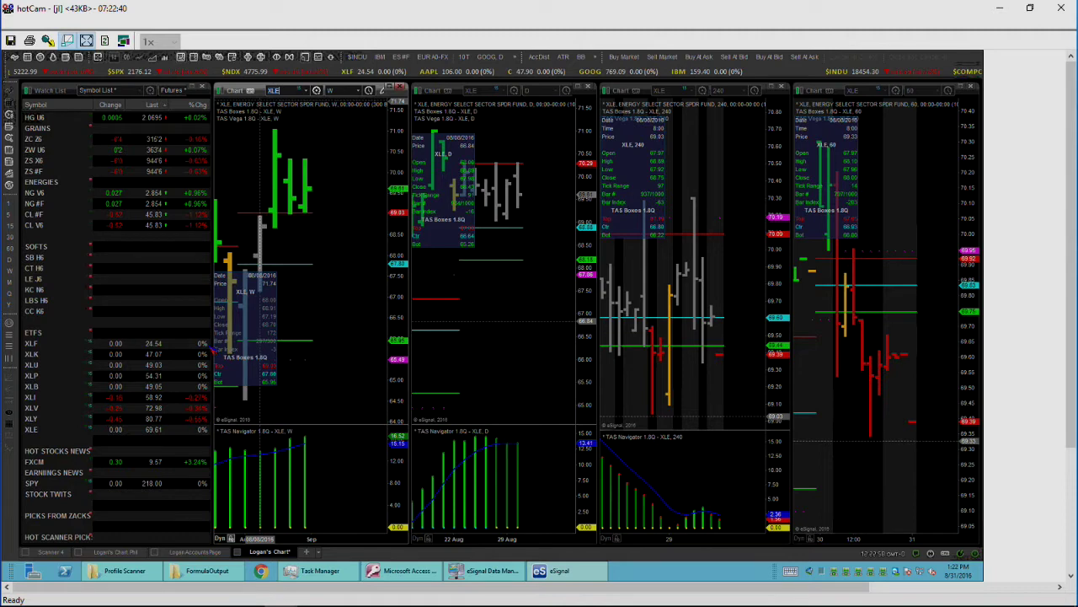
Step: Load the GC Z6 gold futures from the metals group of the watch list and focus on the weekly chart
scroll(59, 244, "up", 5)
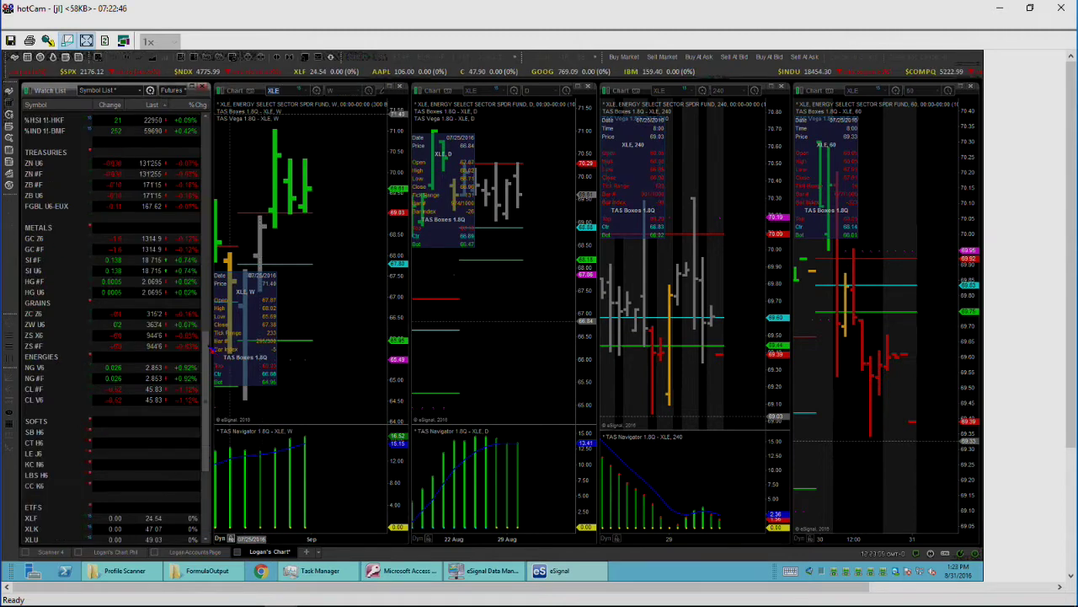
left_click(58, 241)
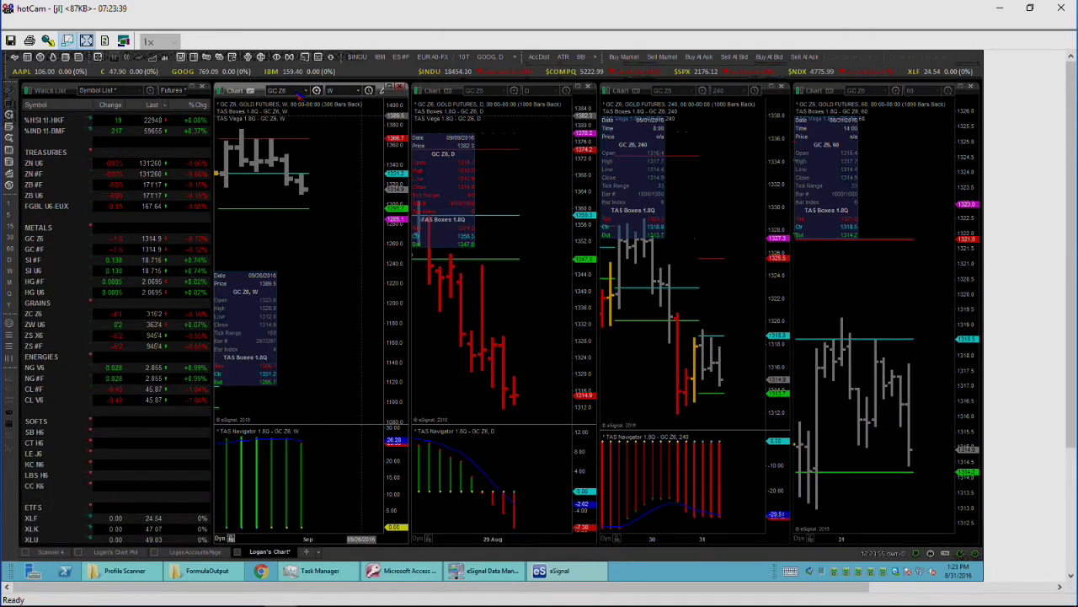
left_click(297, 97)
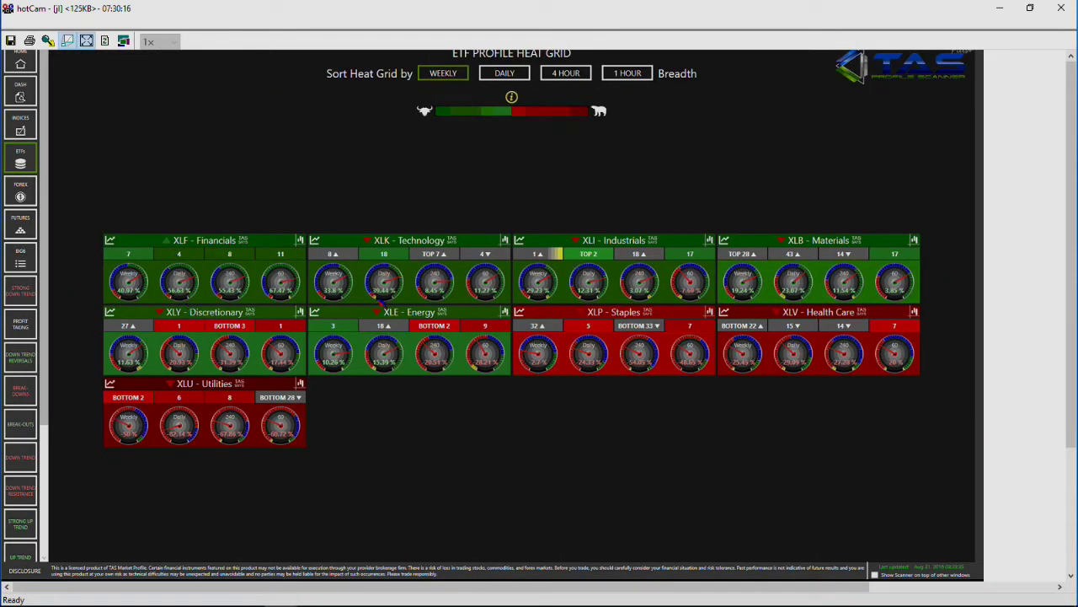
Step: Open the XLE - Energy stock list from the ETF profile heat grid and look through its constituents
left_click(408, 292)
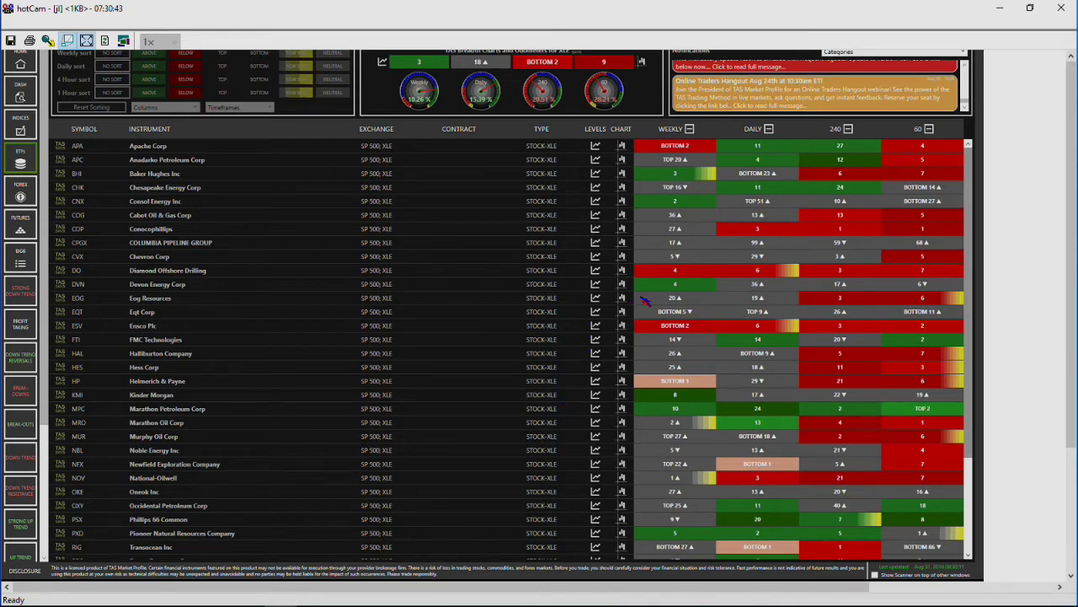
scroll(644, 300, "down", 3)
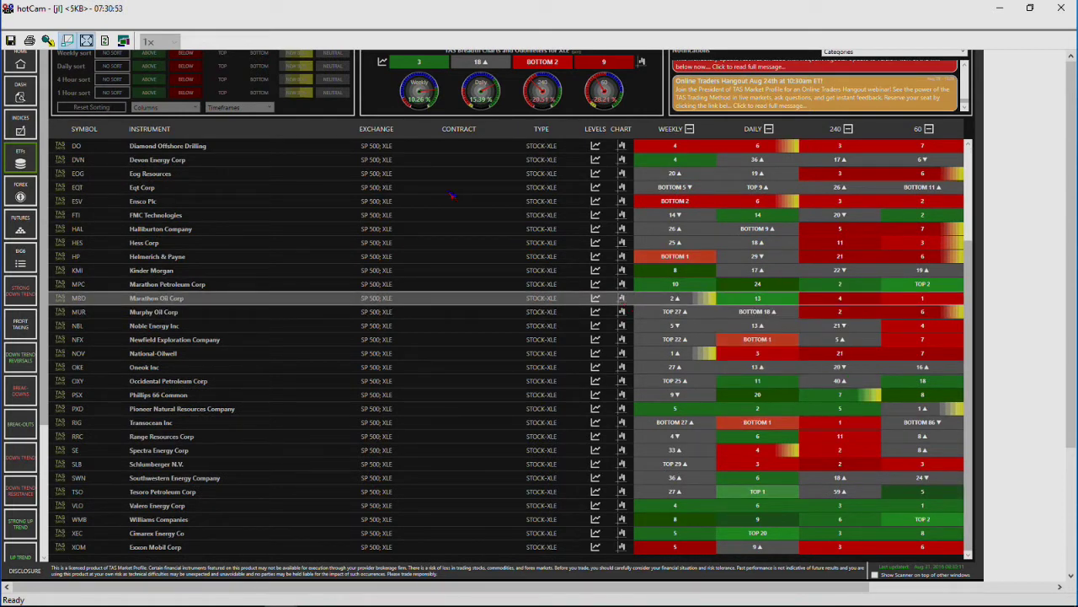
Step: View the daily and weekly price charts of Marathon Oil (MRO), closing each one after viewing
left_click(751, 293)
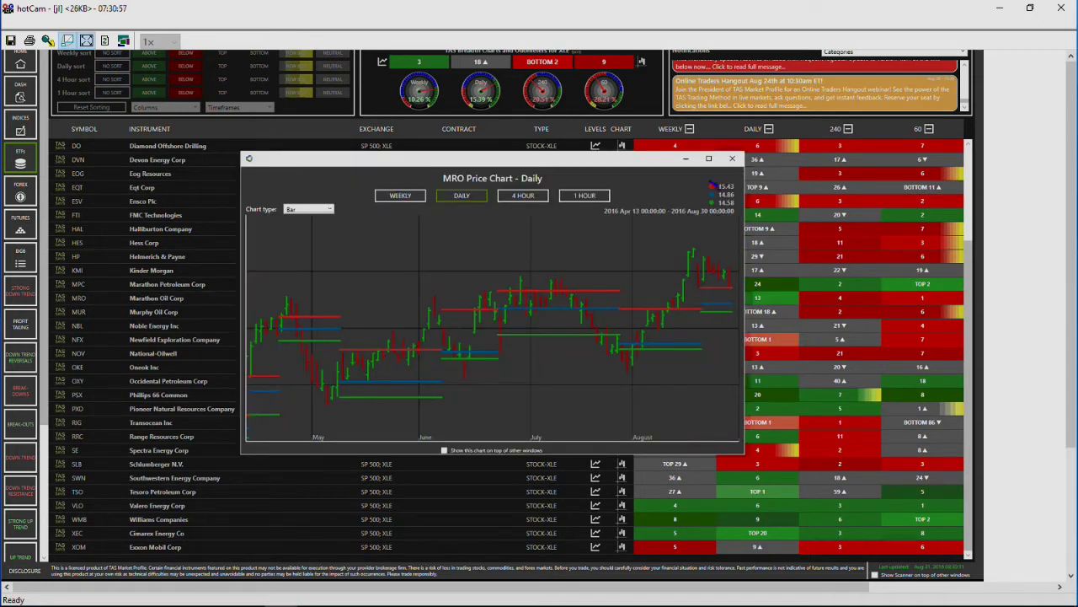
left_click(735, 160)
left_click(674, 297)
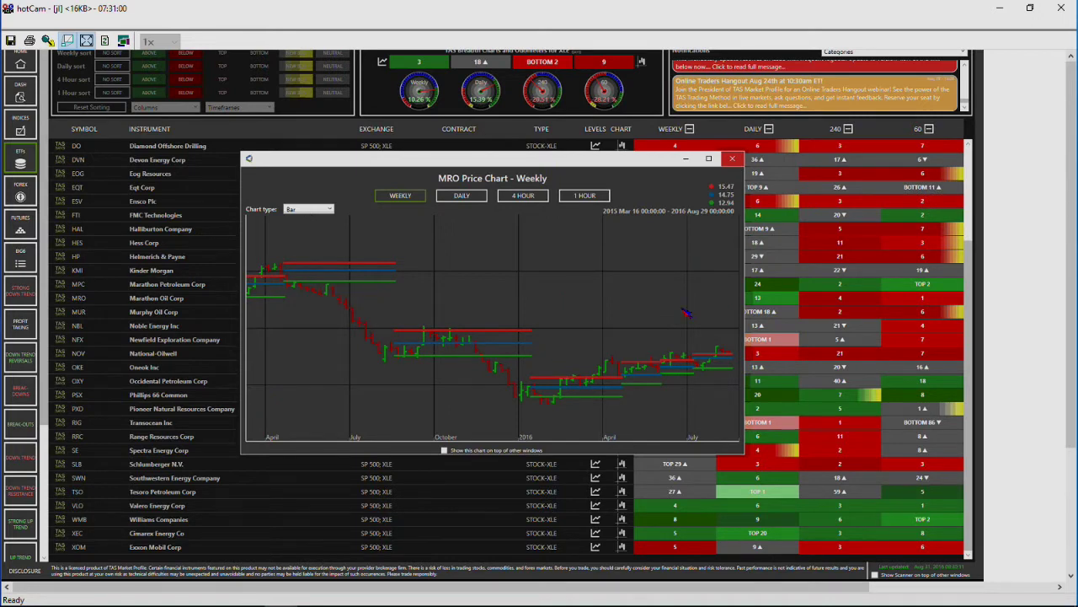
key("Escape")
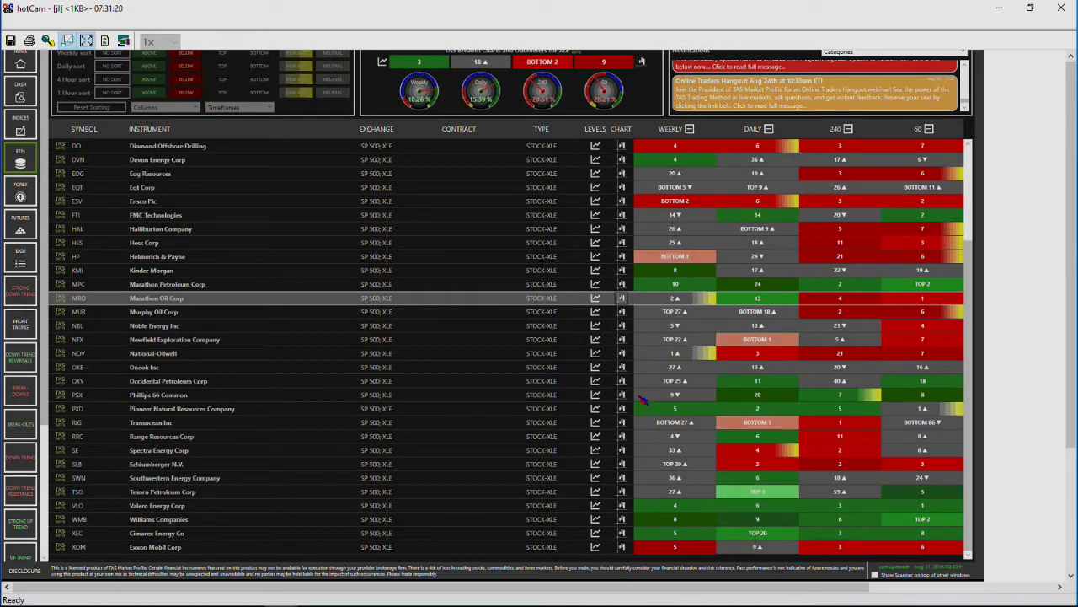
Step: Examine the Valero Energy, Williams Companies, Cimarex Energy and Murphy Oil entries in the XLE list
left_click(619, 511)
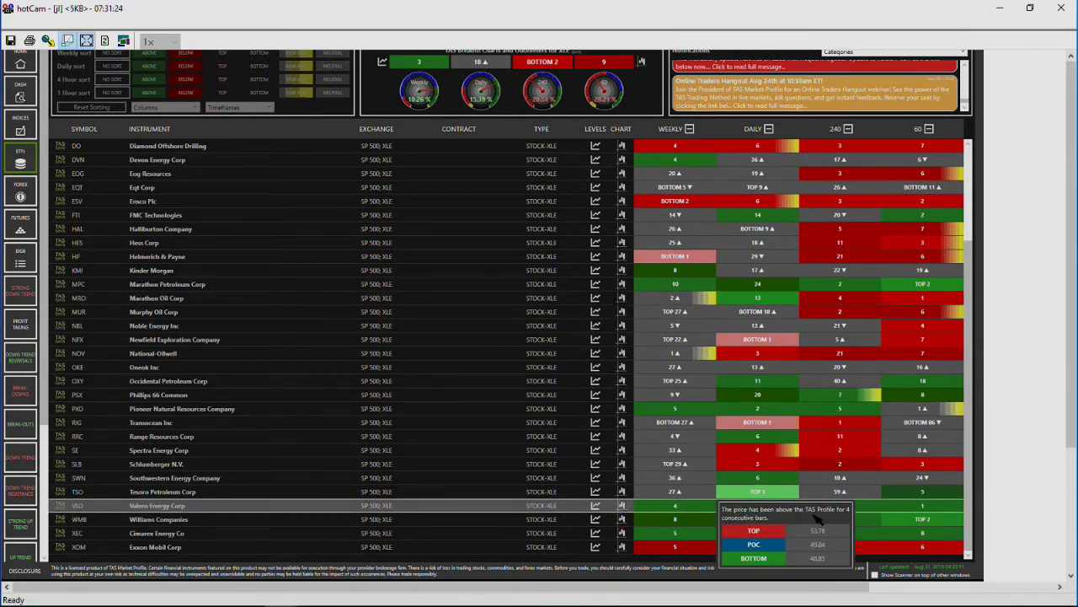
key("Down")
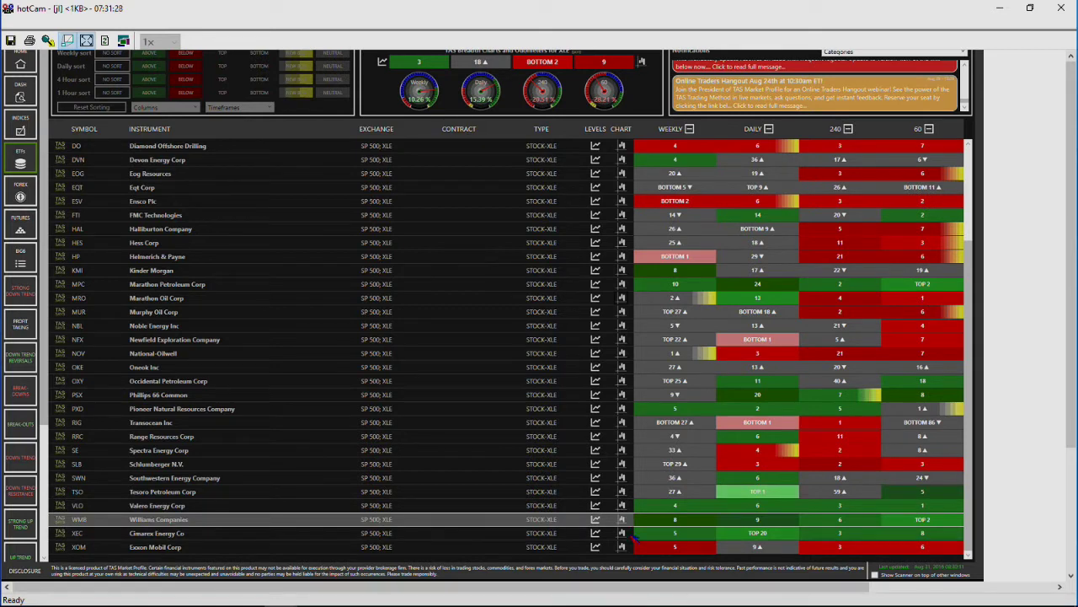
left_click(633, 536)
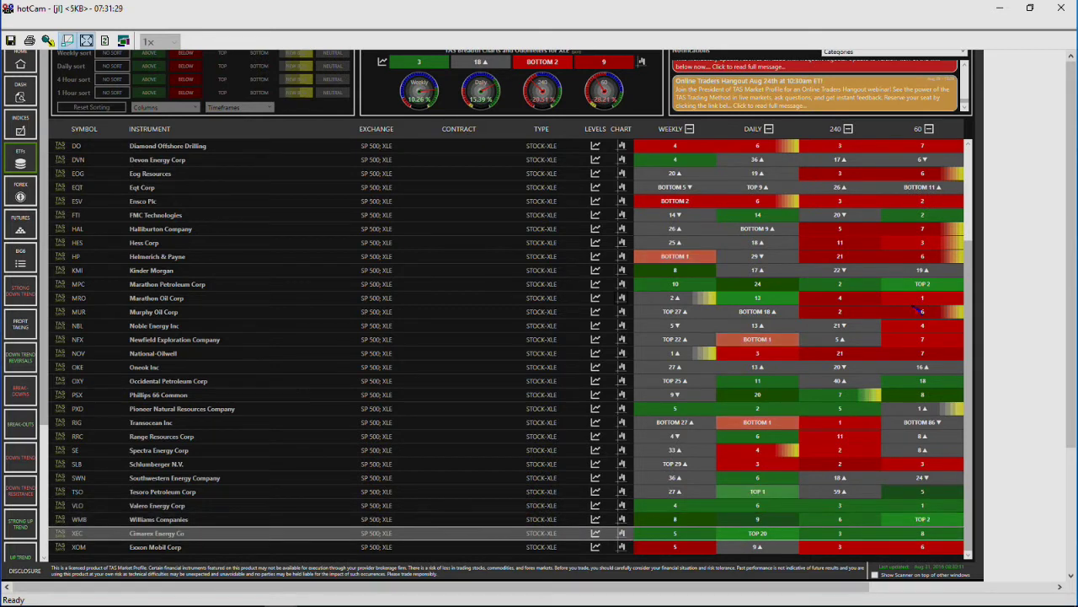
left_click(918, 312)
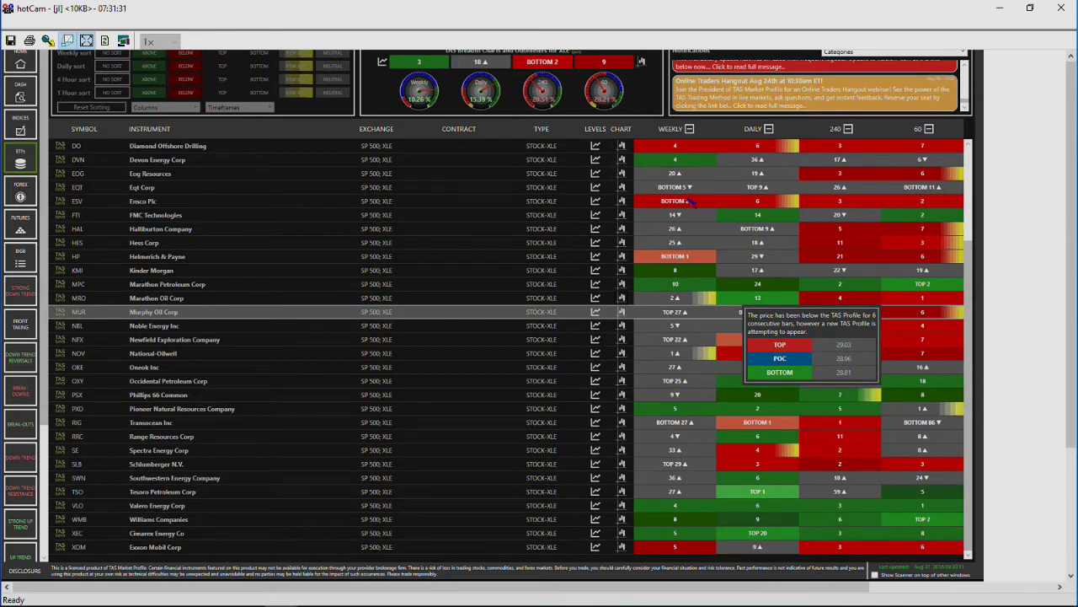
Step: Examine the Consol Energy, Conocophillips, Devon Energy and Diamond Offshore Drilling entries in the XLE list
scroll(689, 203, "up", 3)
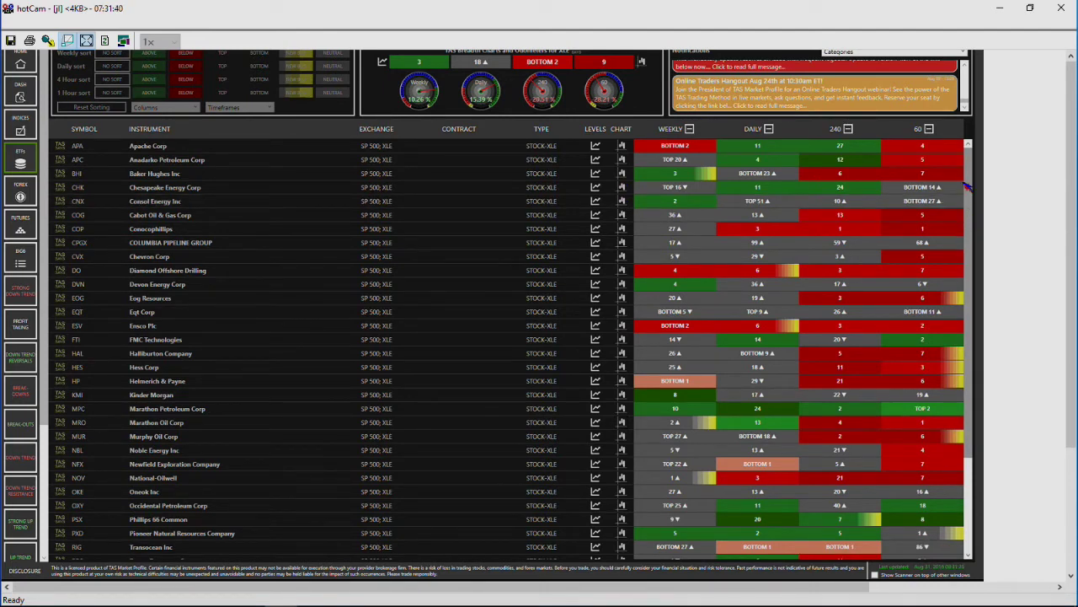
left_click(624, 203)
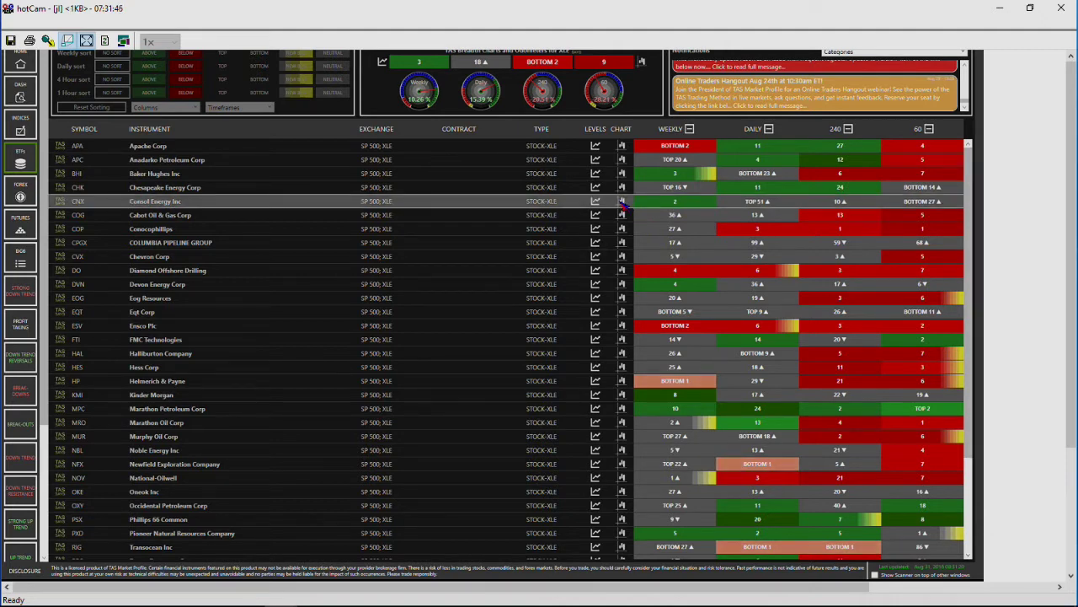
left_click(631, 233)
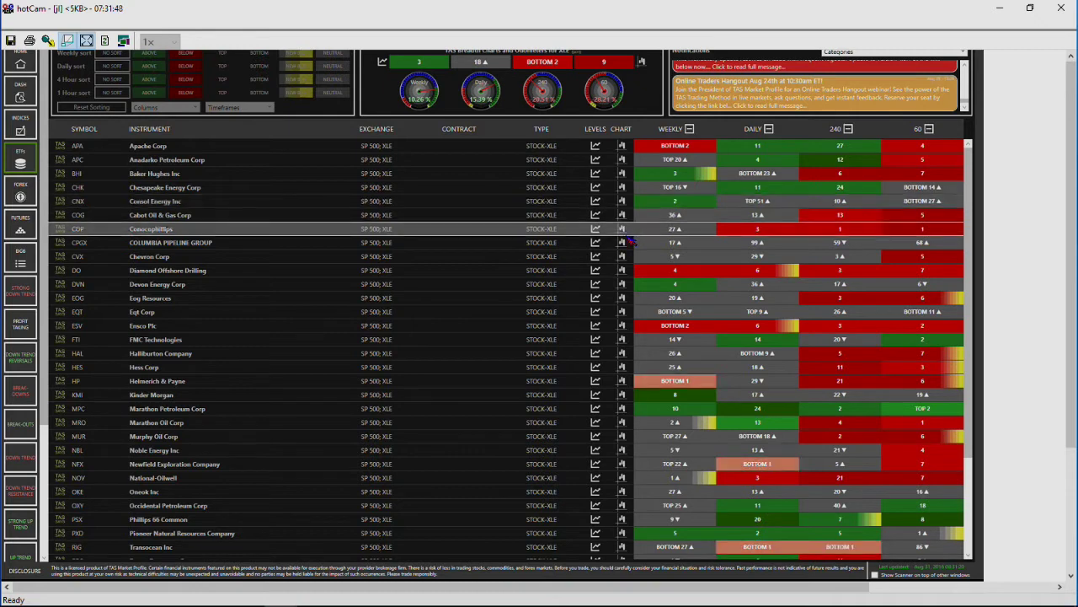
left_click(641, 289)
left_click(627, 274)
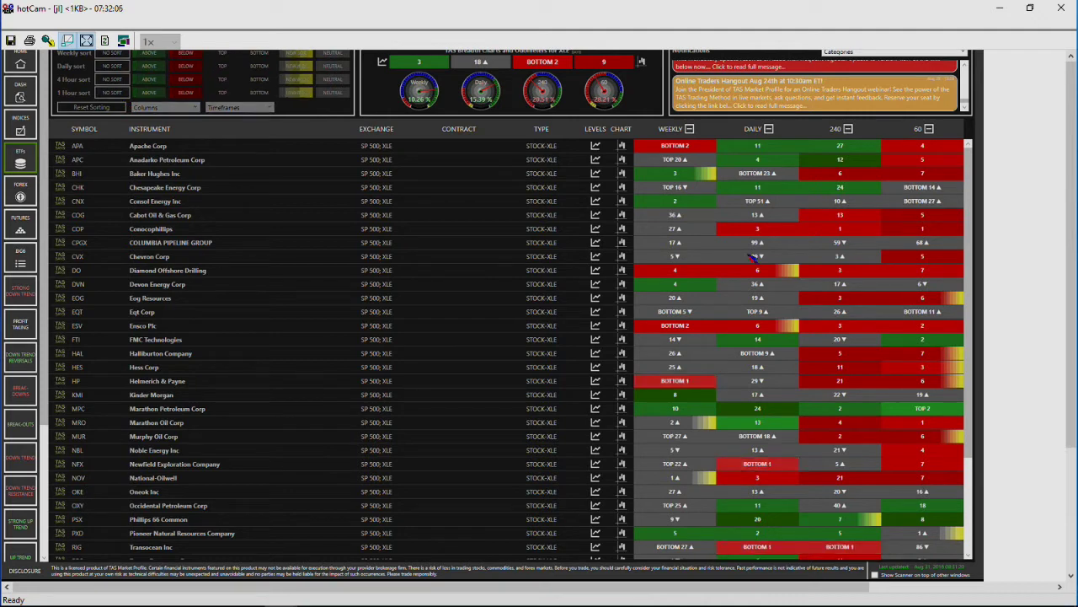
Step: View the weekly and daily price charts of Eqt Corp (EQT) from the XLE list and close the chart
left_click(635, 297)
left_click(676, 316)
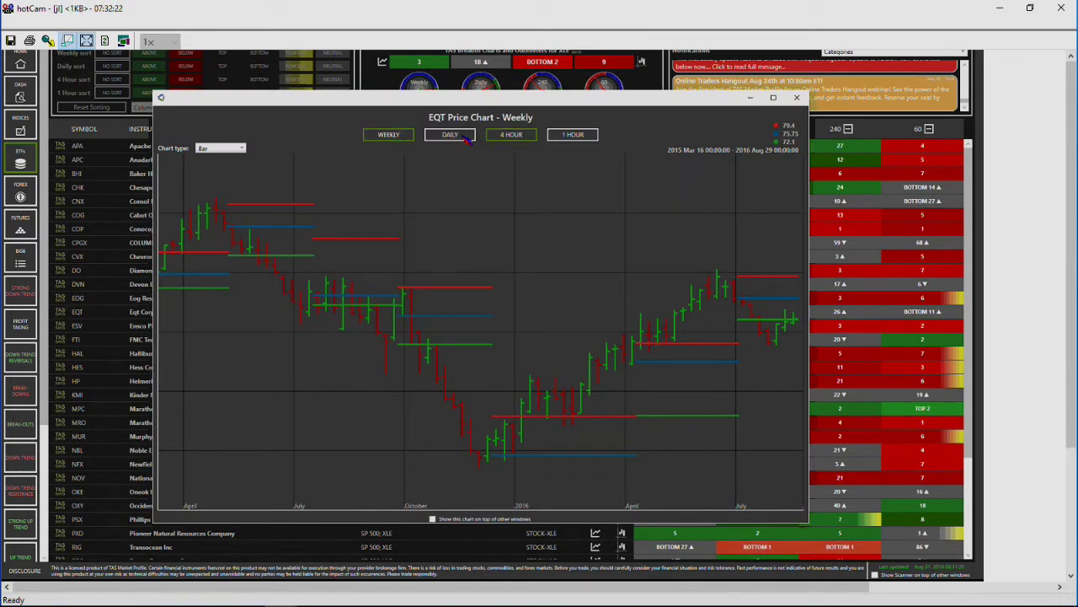
left_click(451, 136)
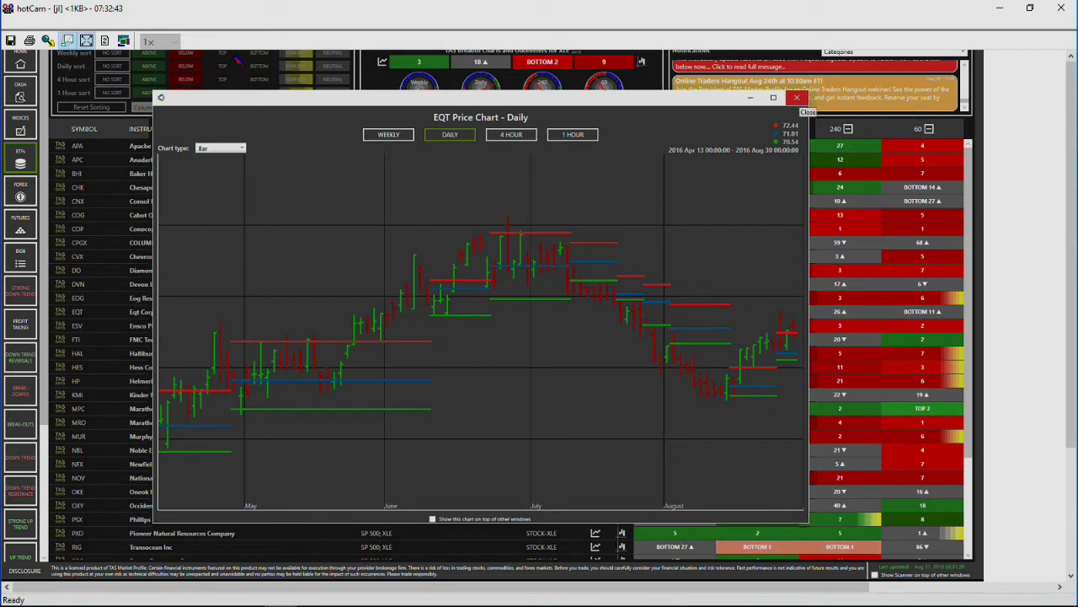
left_click(797, 97)
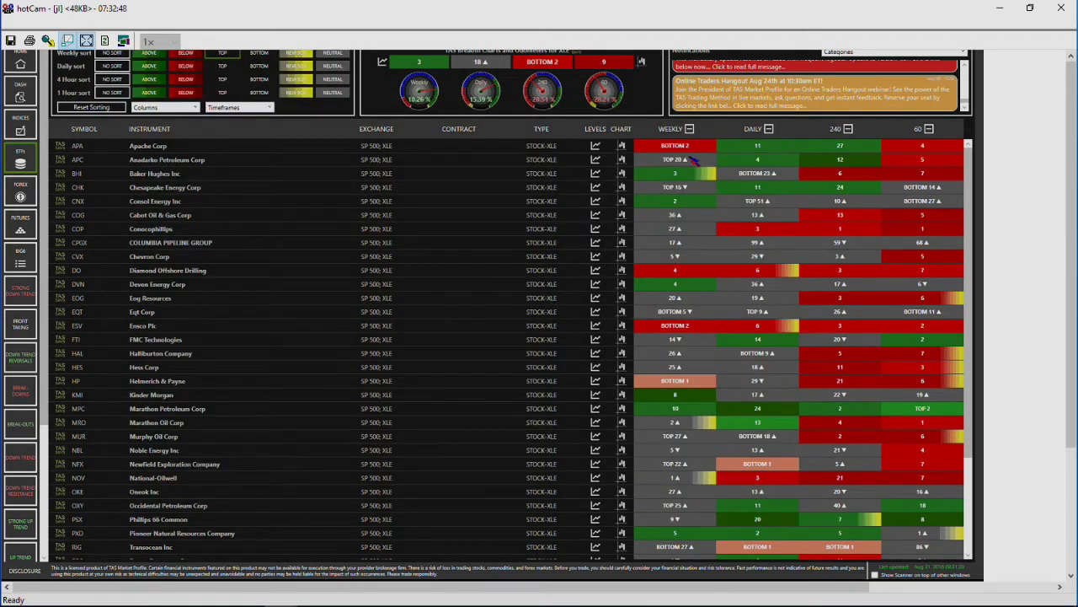
Step: Filter the XLE list to stocks at their weekly top and view the weekly charts of Chesapeake Energy (CHK) and Occidental Petroleum (OXY)
left_click(695, 148)
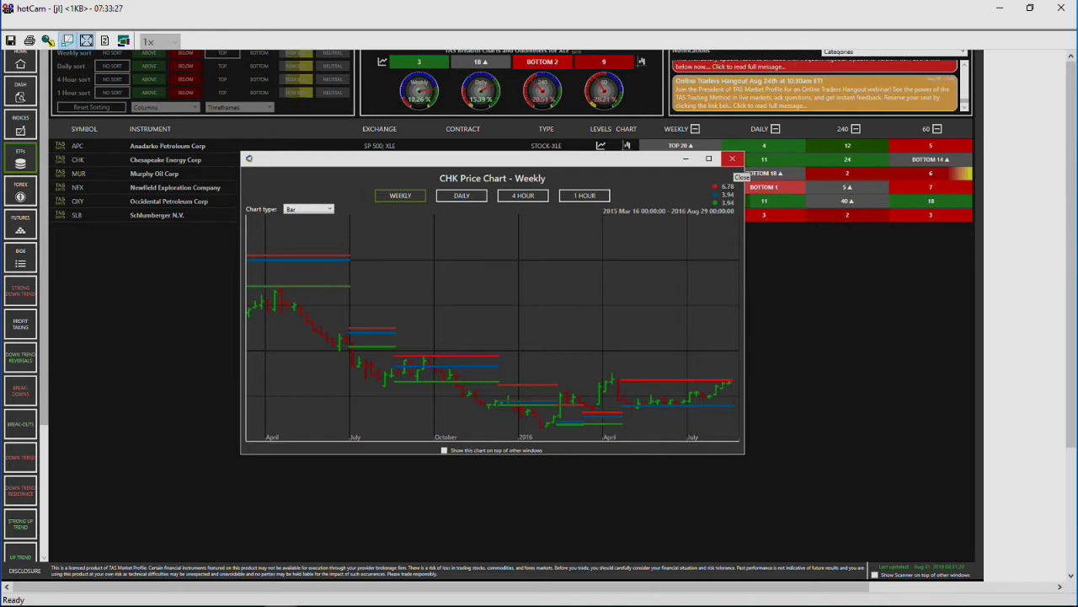
left_click(732, 158)
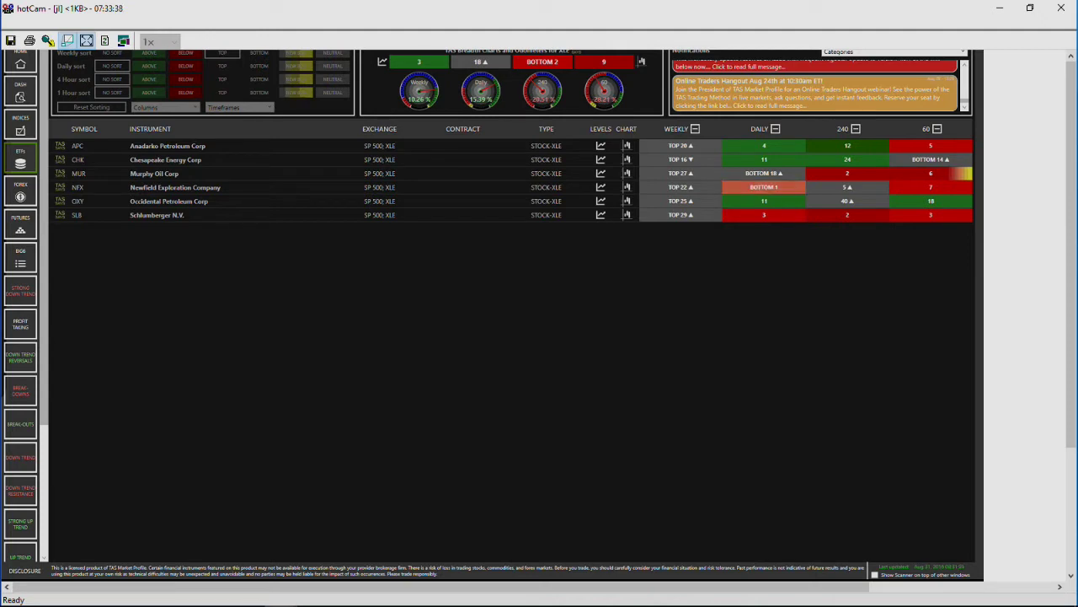
left_click(346, 191)
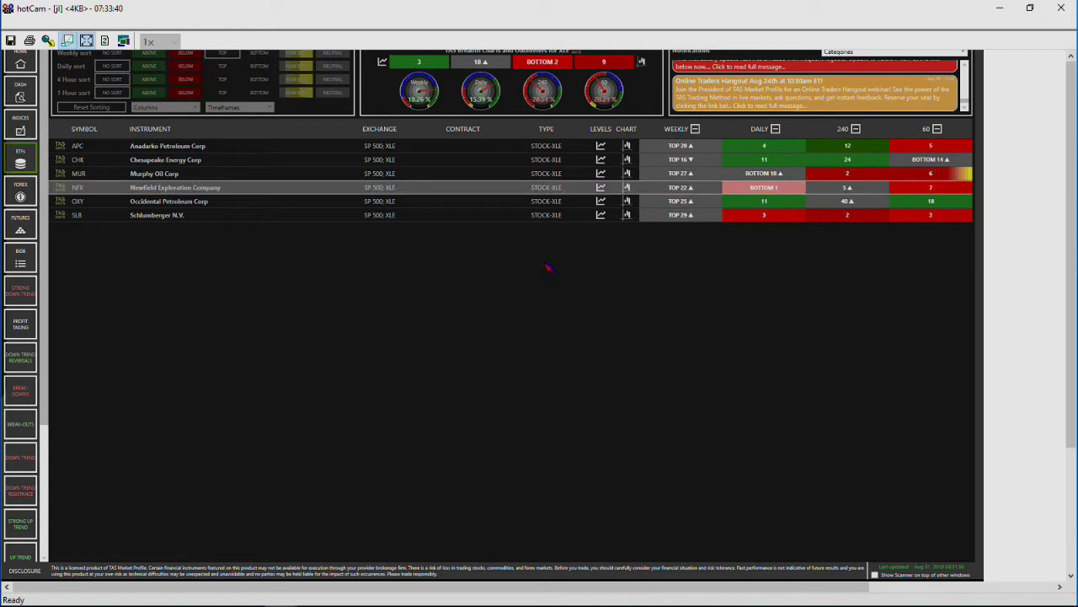
left_click(266, 186)
left_click(599, 207)
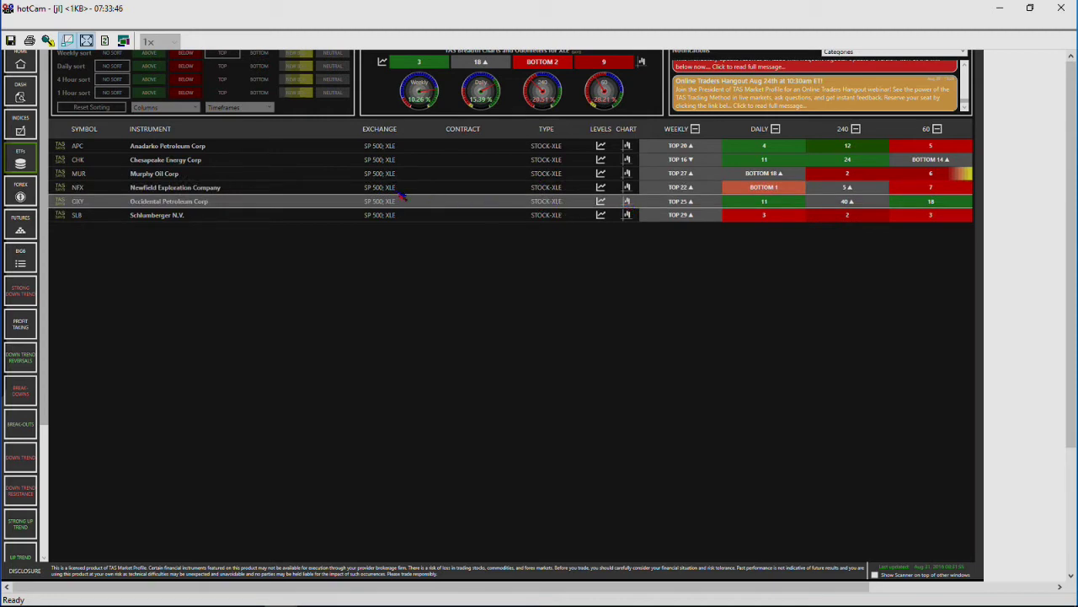
left_click(679, 189)
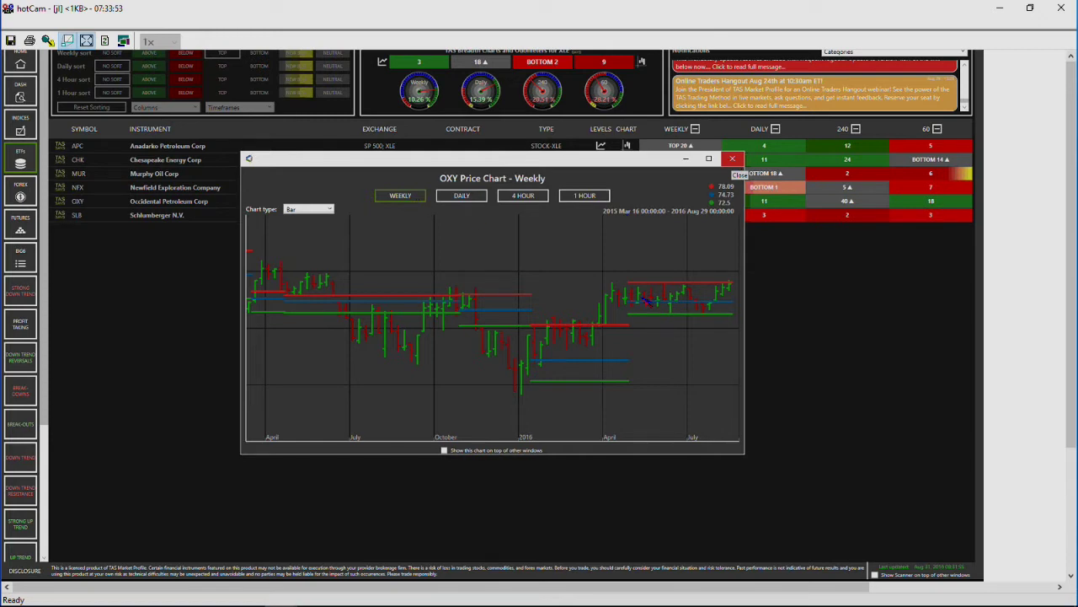
key("Down")
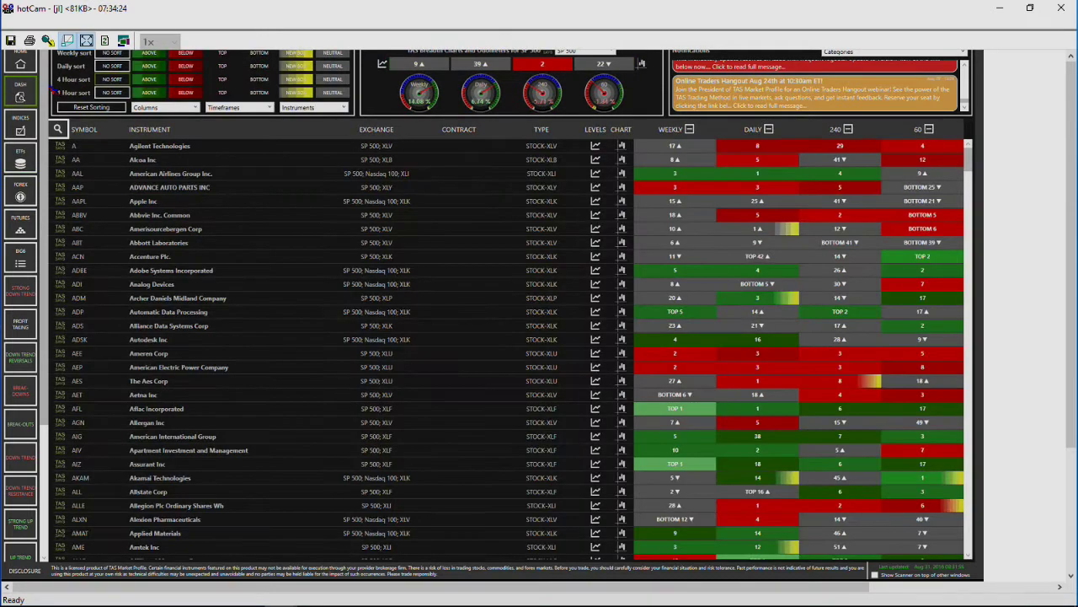
Step: View the Valero Energy (VLO) weekly price chart and the Williams Companies (WMB) weekly and daily charts
left_click(20, 93)
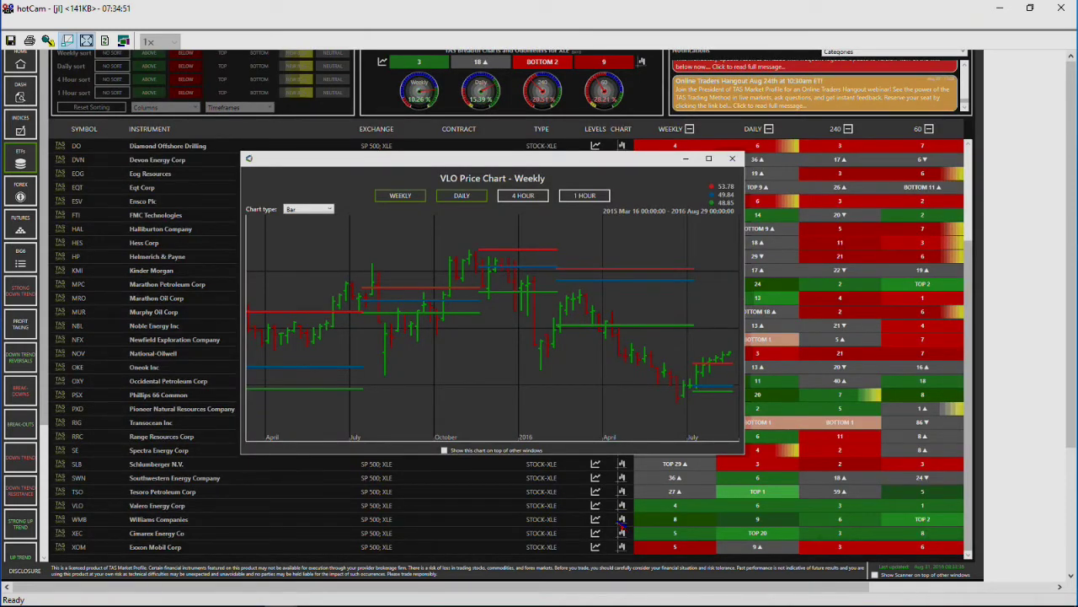
left_click(621, 523)
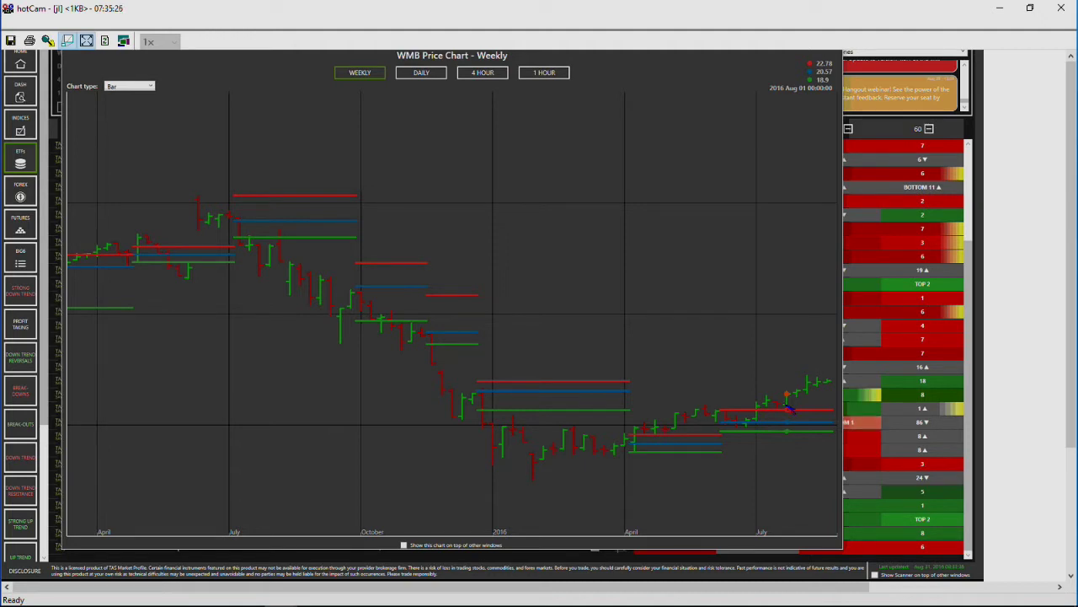
left_click(427, 73)
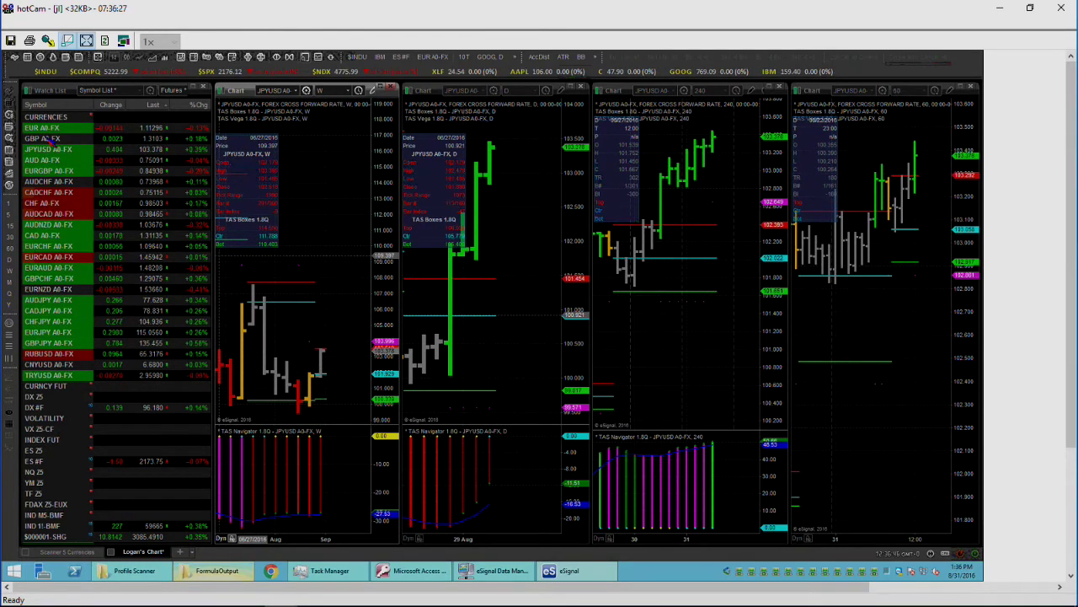
Step: In eSignal, review the GBP, EUR, AUD and CAD A0-FX charts across timeframes, and examine the weekly CNYUSD A0-FX chart
left_click(54, 138)
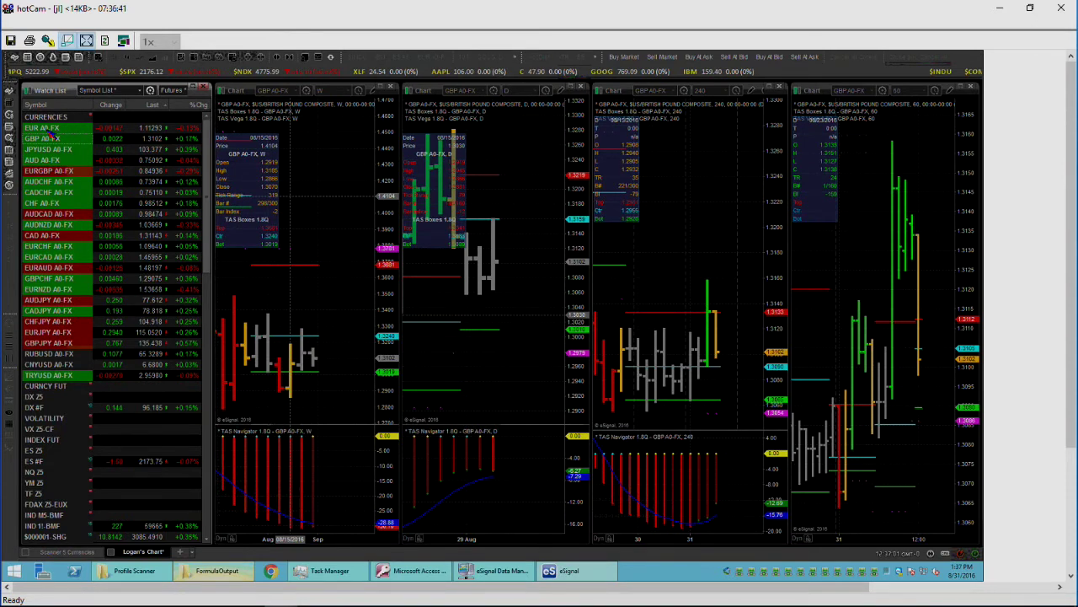
left_click(50, 130)
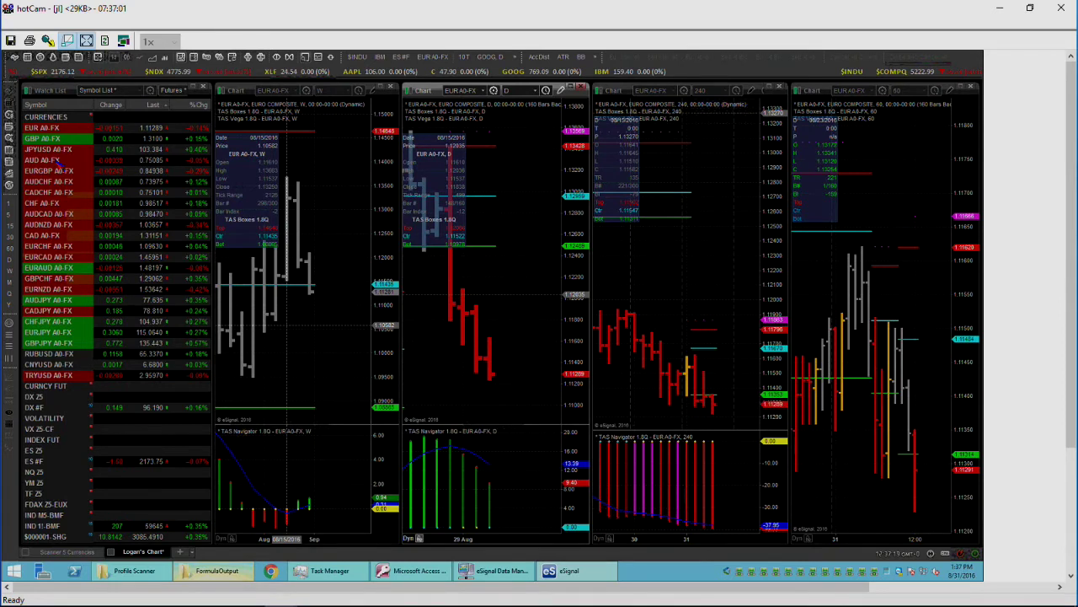
left_click(51, 160)
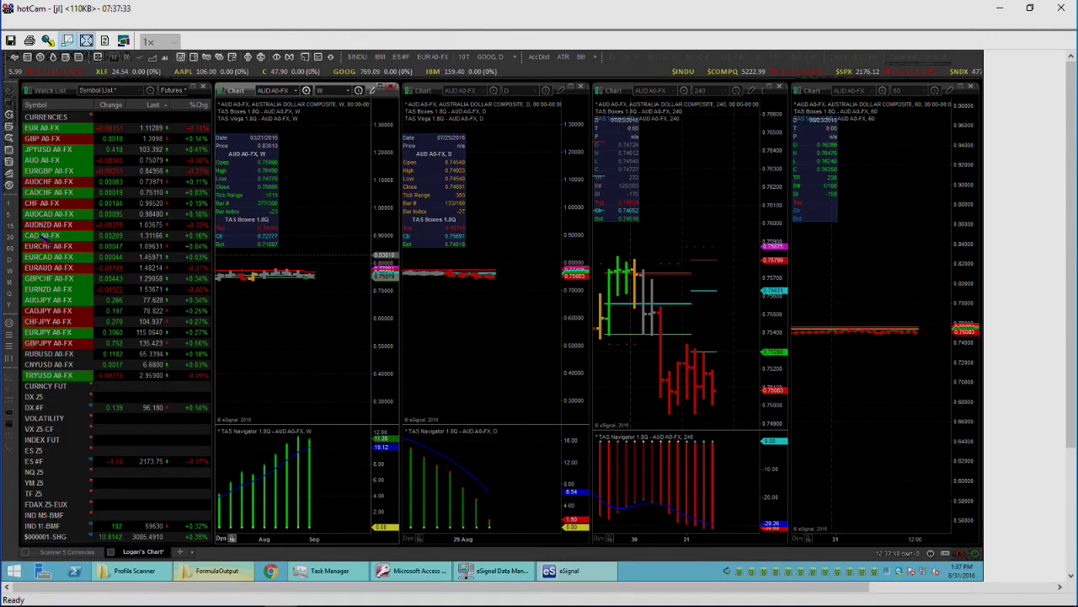
left_click(42, 236)
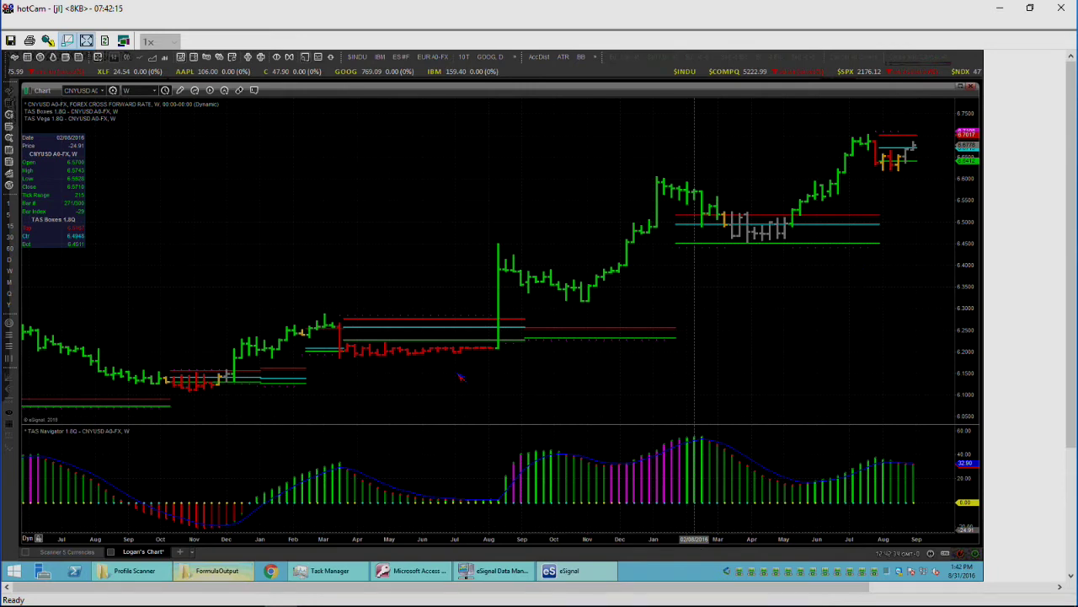
scroll(460, 377, "up", 1)
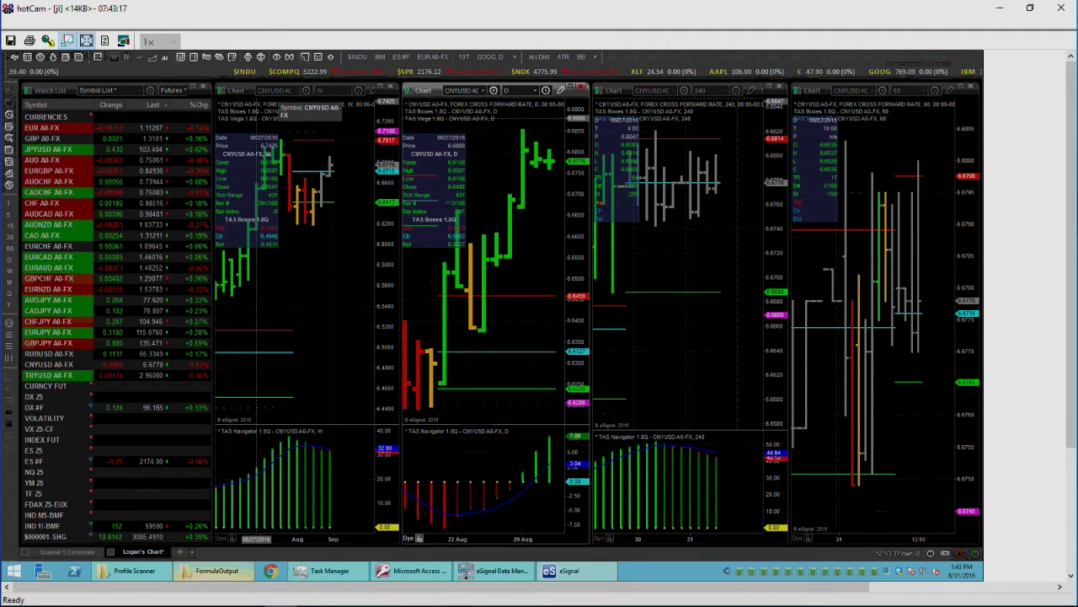
Step: Load Disney (DIS) and McDonald's (MCD) in turn into the linked weekly, daily, 240 and 60 minute charts
left_click(275, 90)
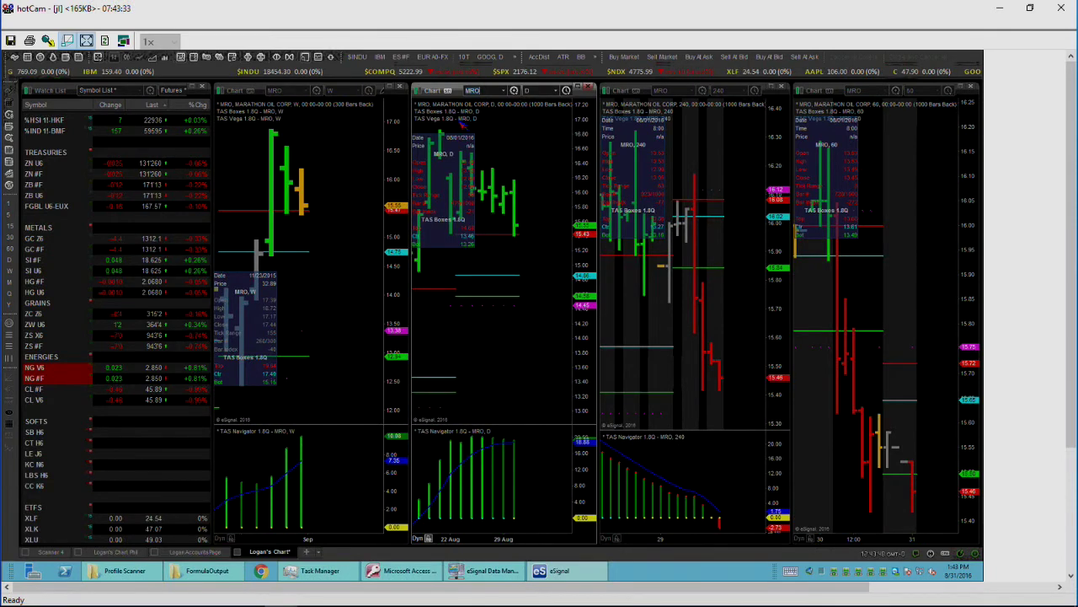
type("DIS")
key("Return")
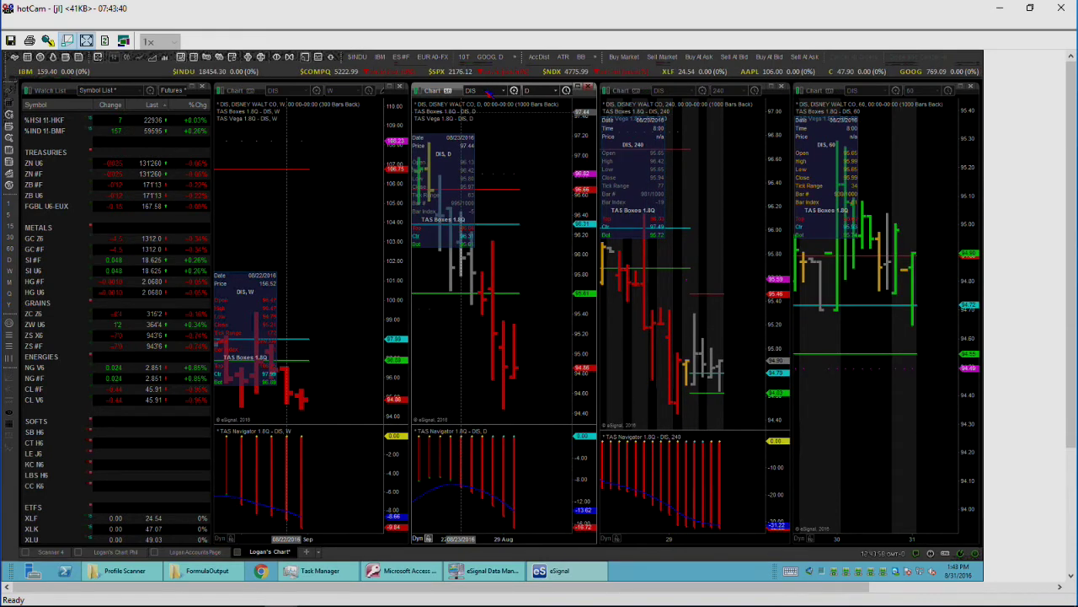
type("MCD")
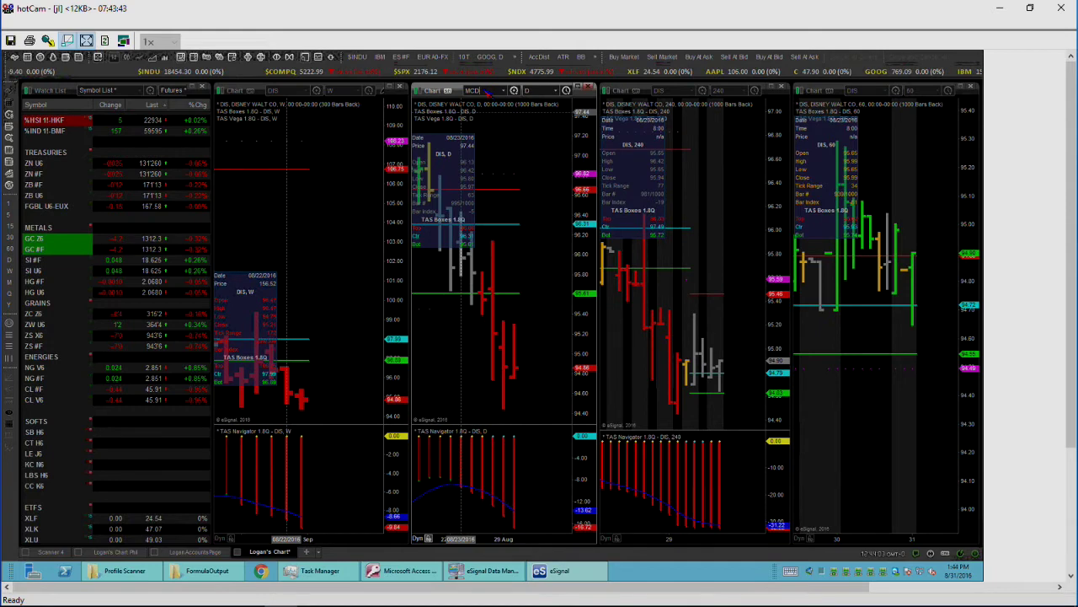
key("Return")
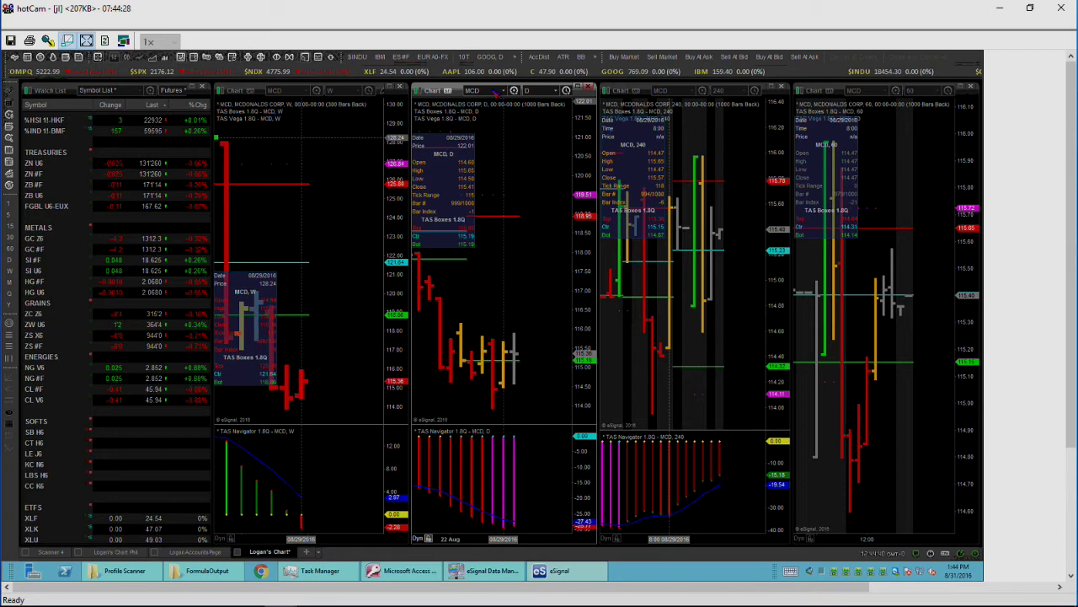
Step: Load Home Depot (HD) into the linked charts and examine its enlarged weekly chart
type("M")
key("Escape")
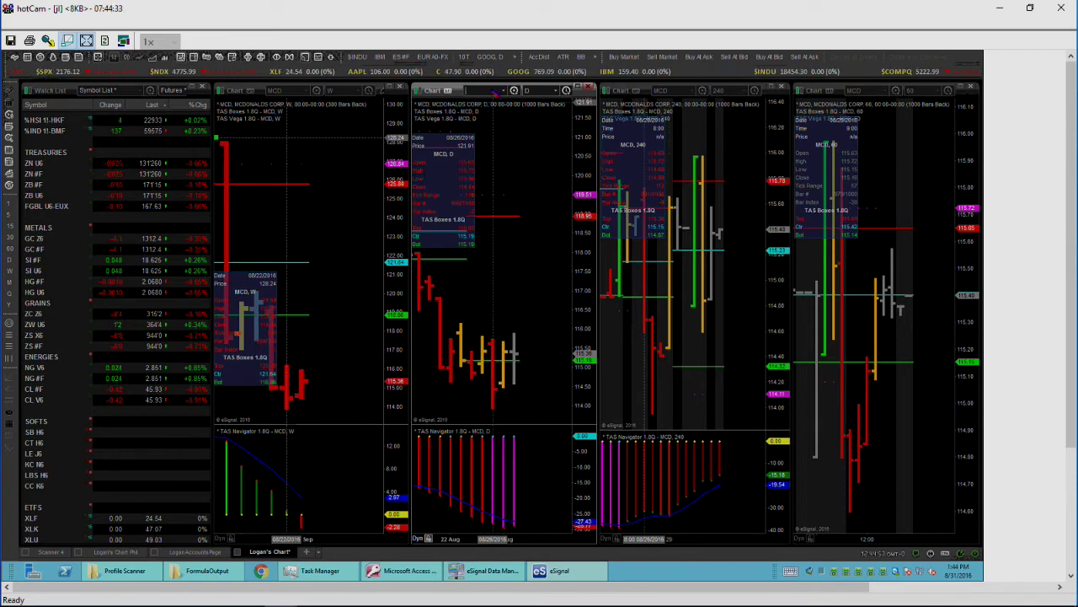
type("HD")
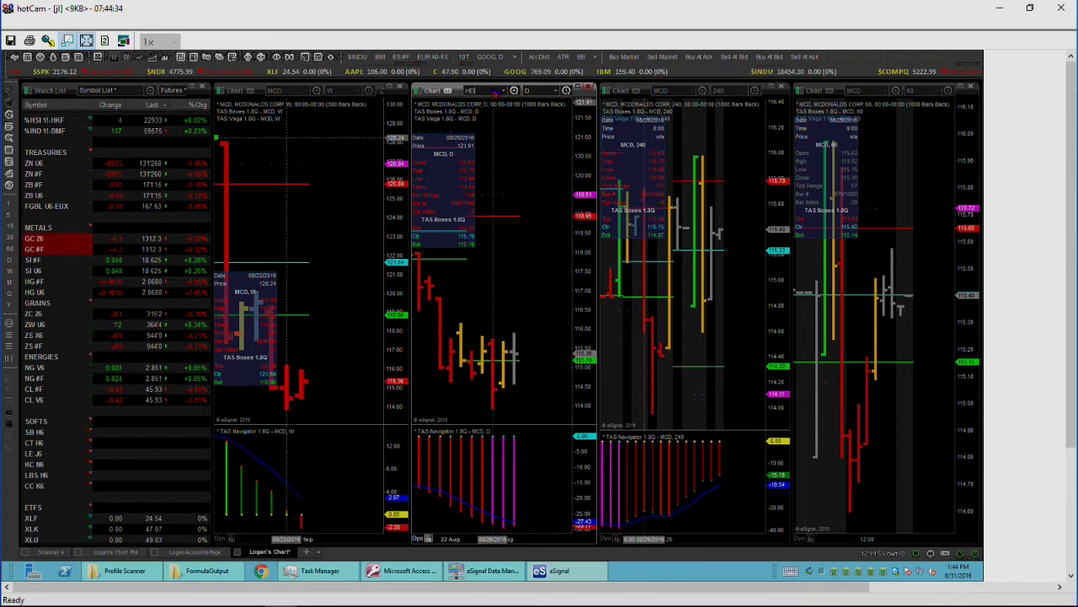
key("Return")
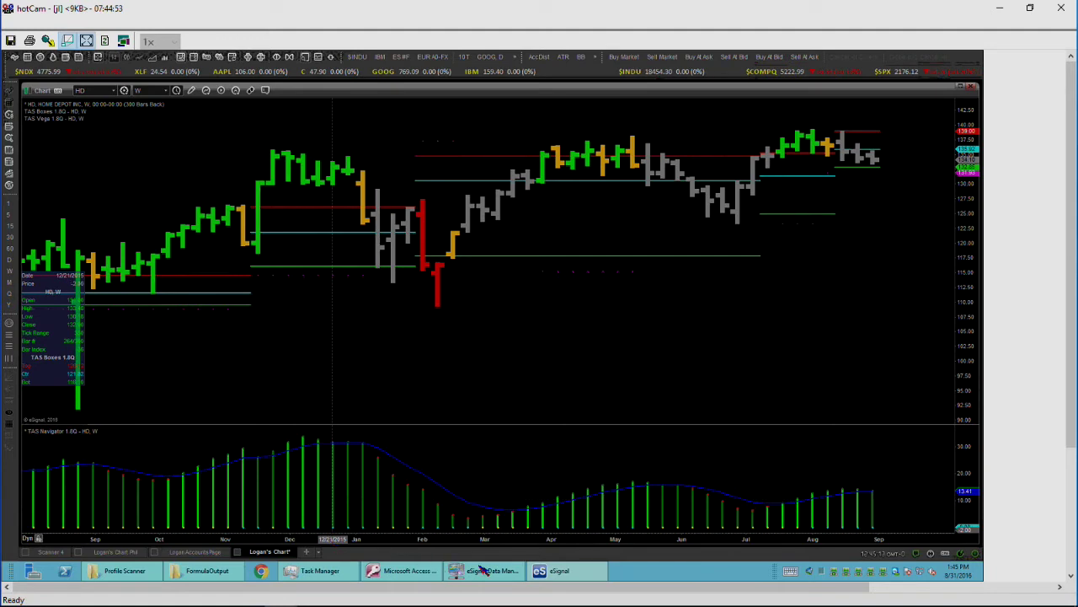
scroll(482, 570, "up", 3)
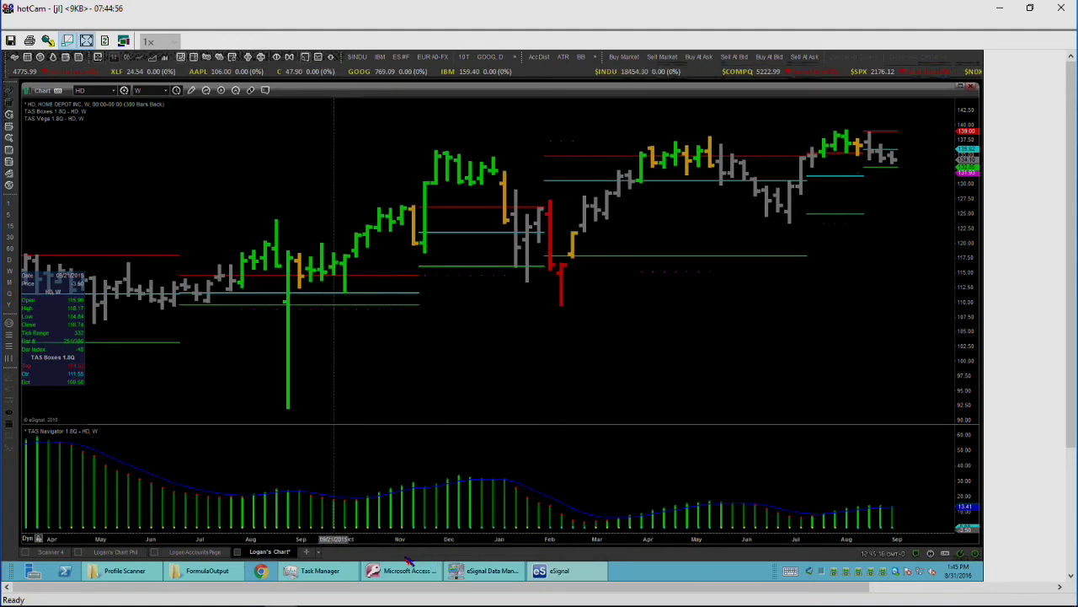
scroll(409, 561, "down", 1)
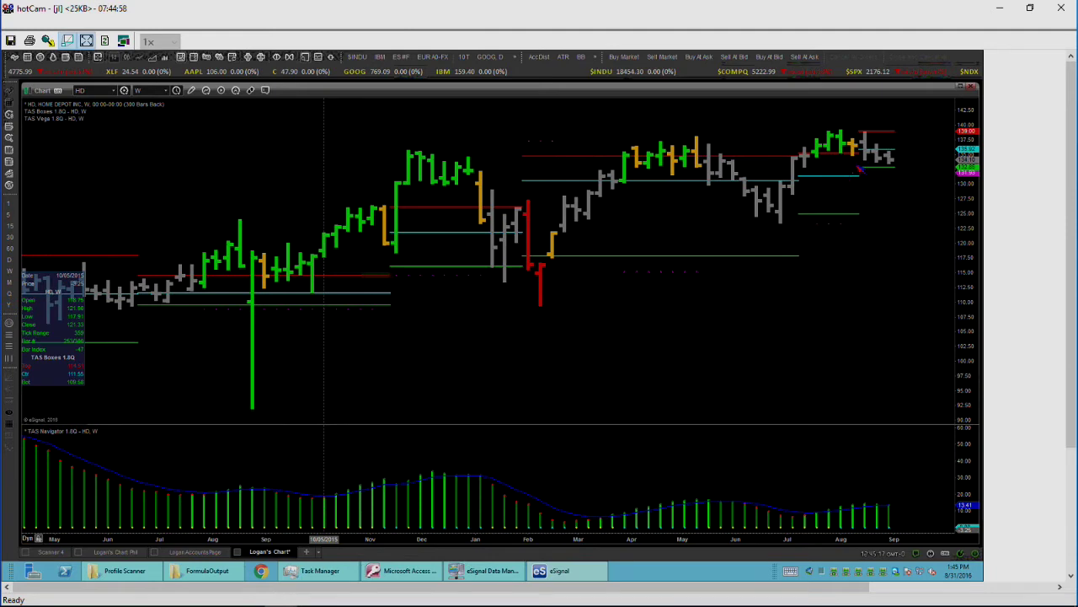
scroll(883, 172, "down", 2)
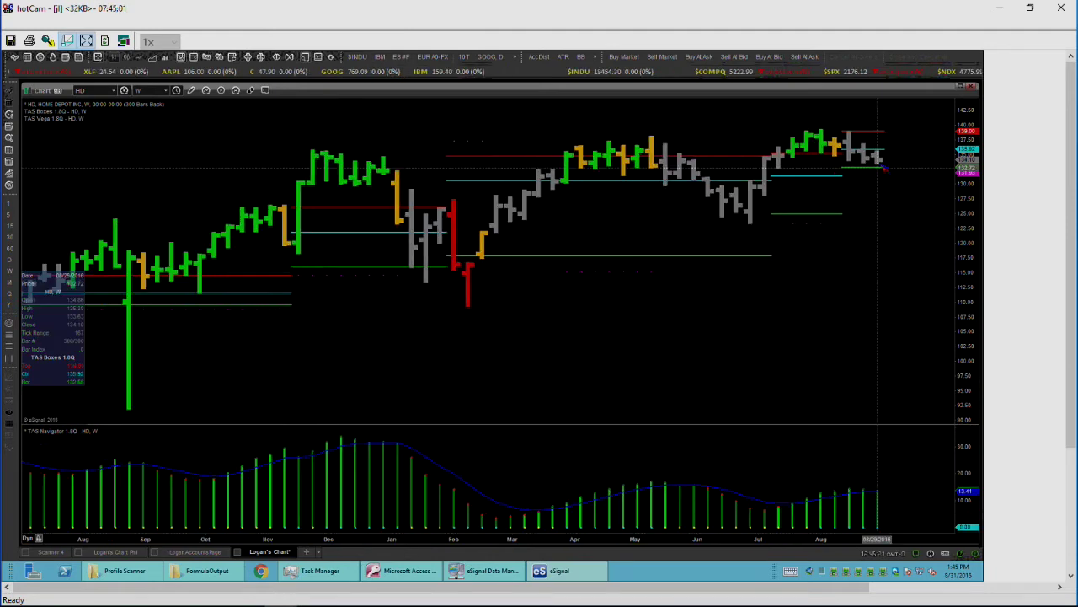
Step: Load Netflix (NFLX) into the linked charts and examine its price history on the enlarged weekly chart
double_click(491, 93)
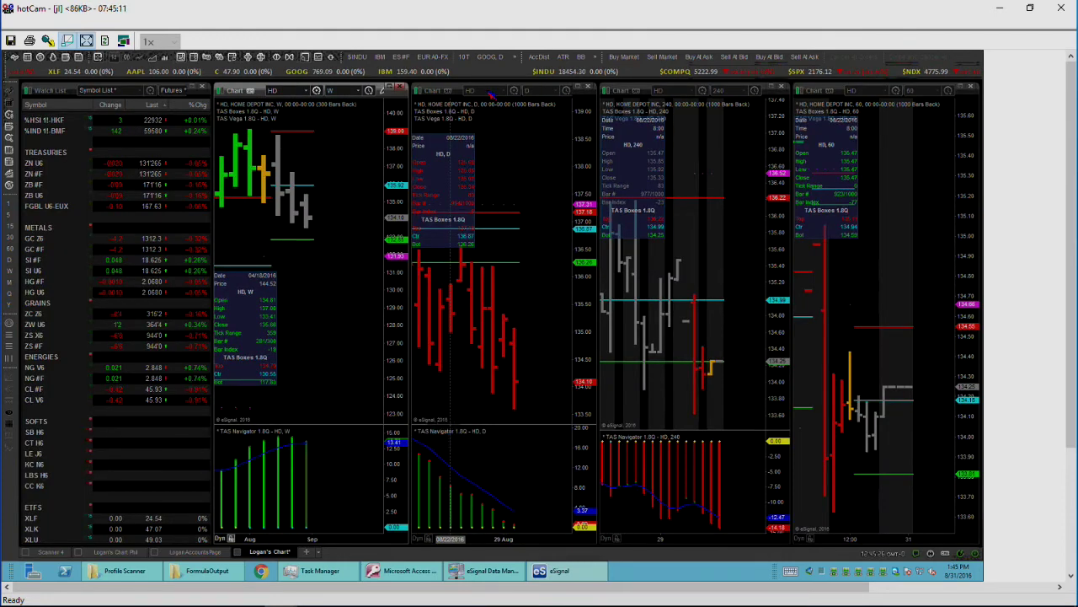
type("NFLX")
key("Return")
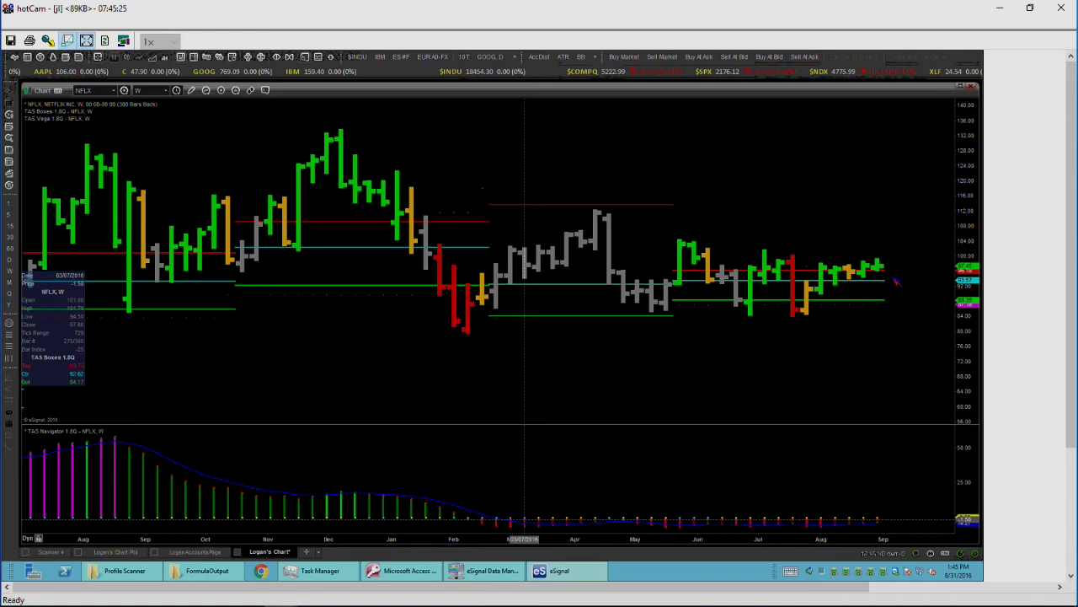
scroll(895, 278, "down", 1)
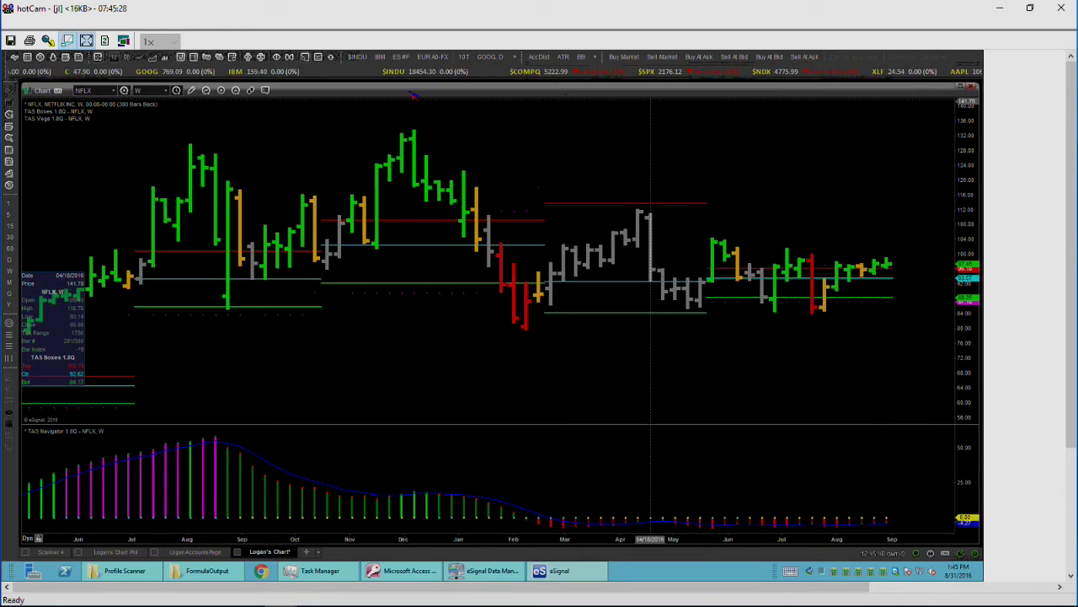
key("Left")
key("Left")
key("Left")
key("Left")
key("Left")
key("Left")
key("Left")
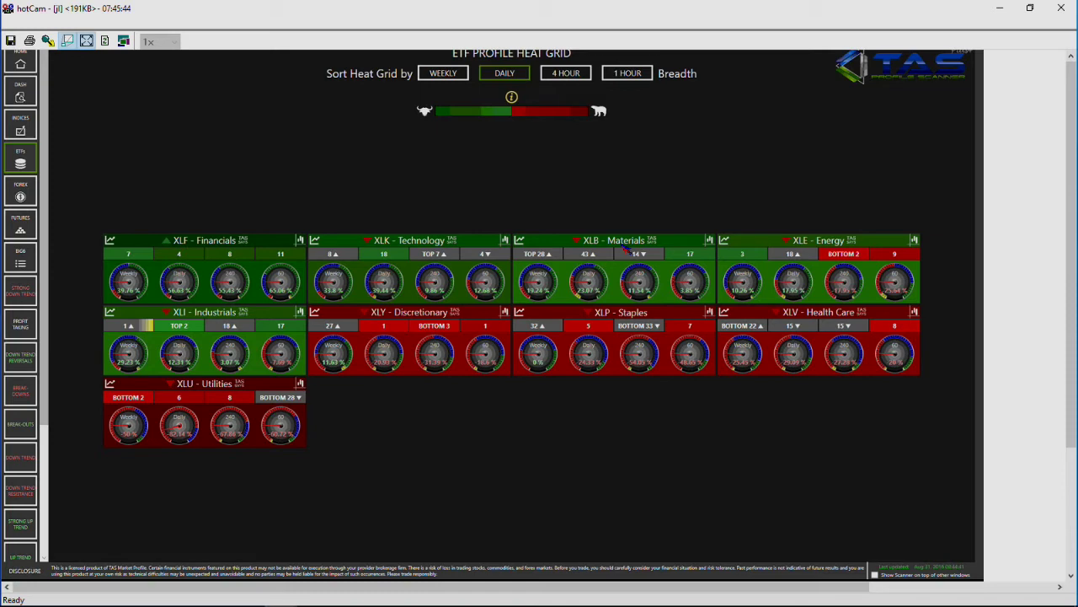
Step: Open the XLF - Financials stock list from the ETF heat grid and view the weekly charts of Avalonbay Communities and CBRE Group
left_click(628, 248)
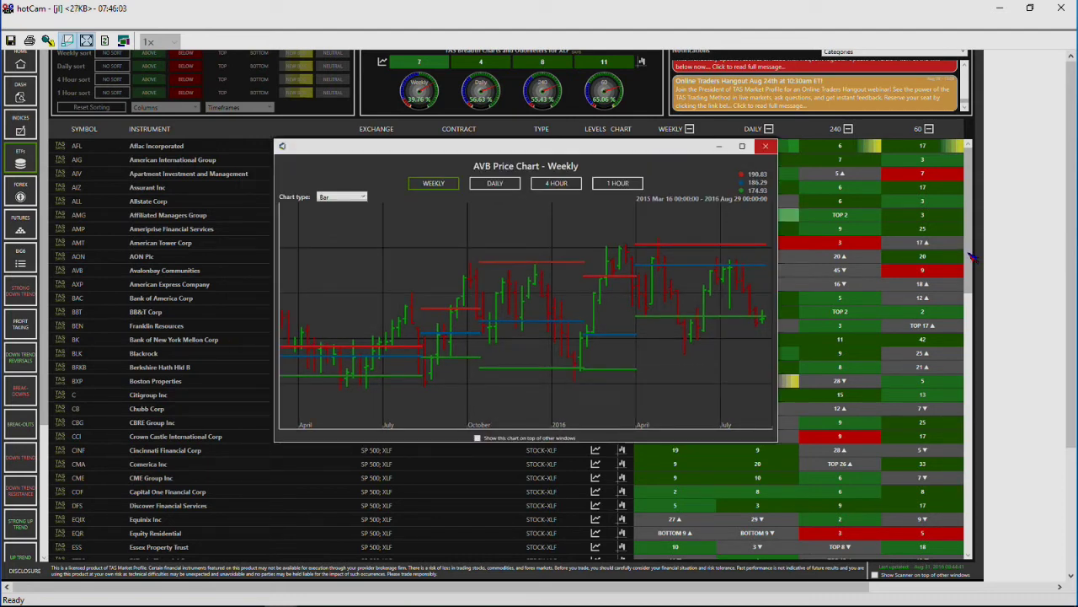
scroll(971, 257, "down", 1)
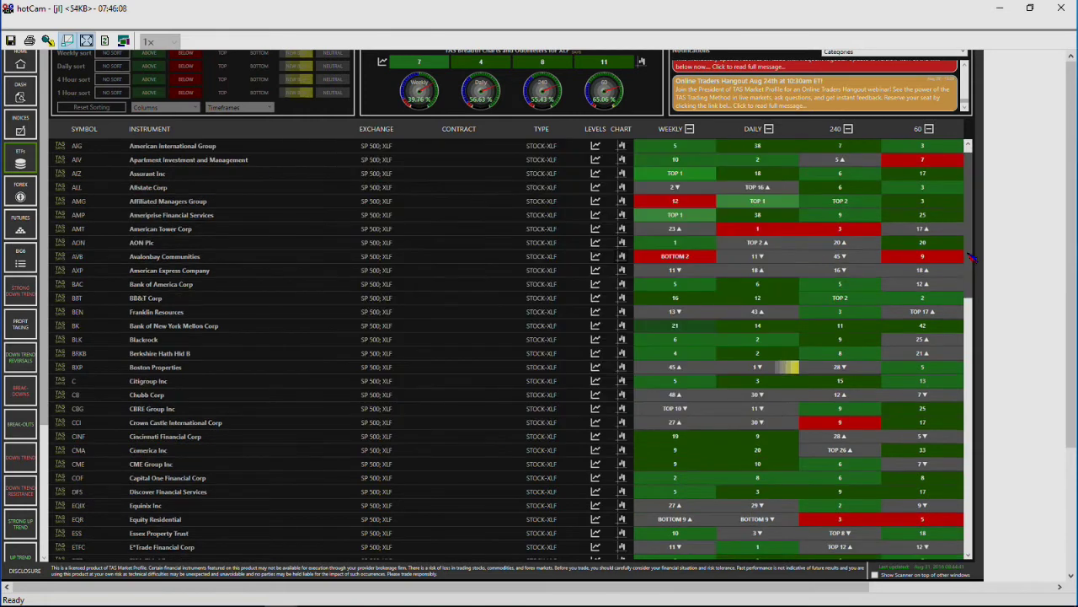
scroll(625, 341, "down", 5)
left_click(622, 339)
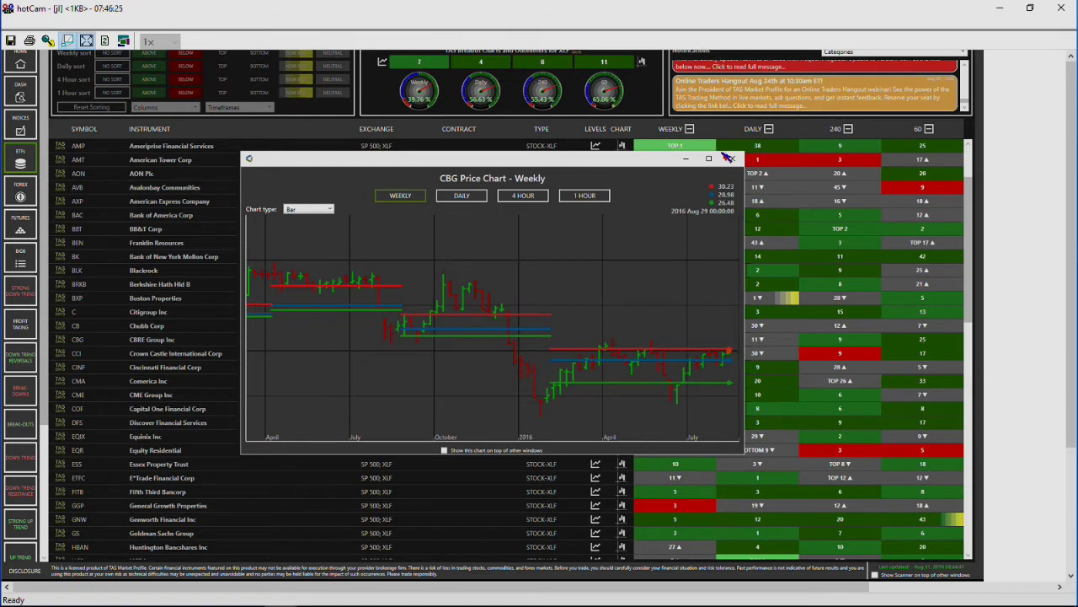
left_click(732, 160)
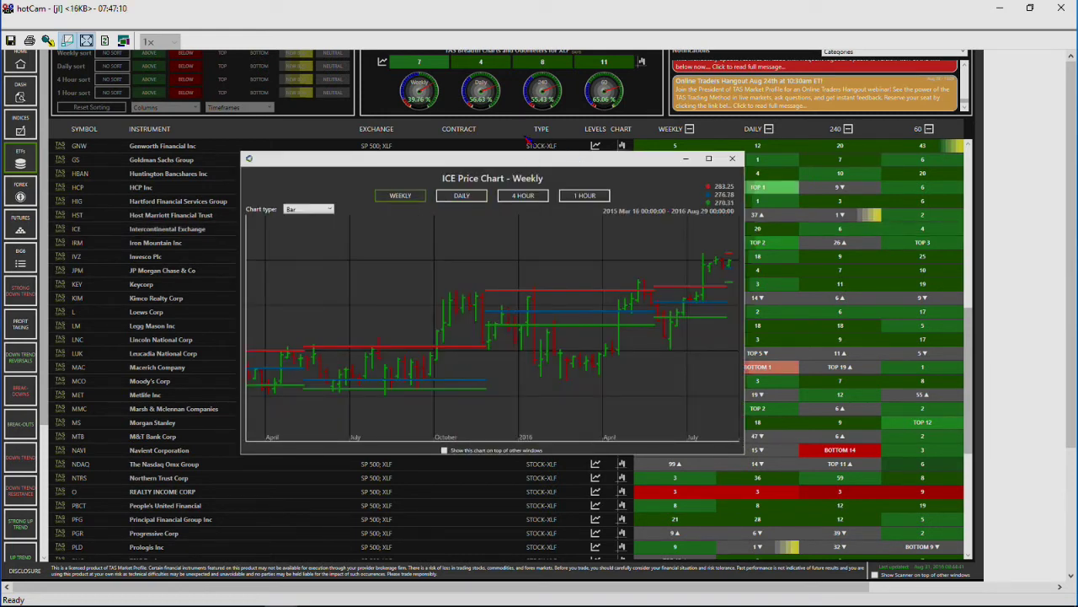
Step: View Intercontinental Exchange's weekly chart and compare T. Rowe Price's weekly and daily price charts from the XLF list
left_click_drag(531, 160, 530, 139)
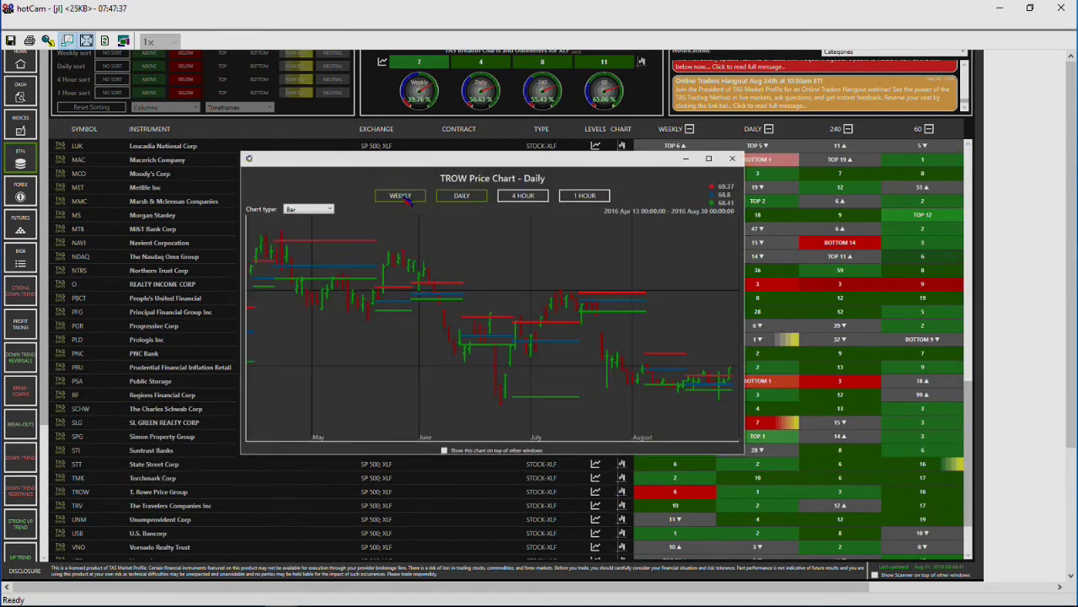
left_click(401, 196)
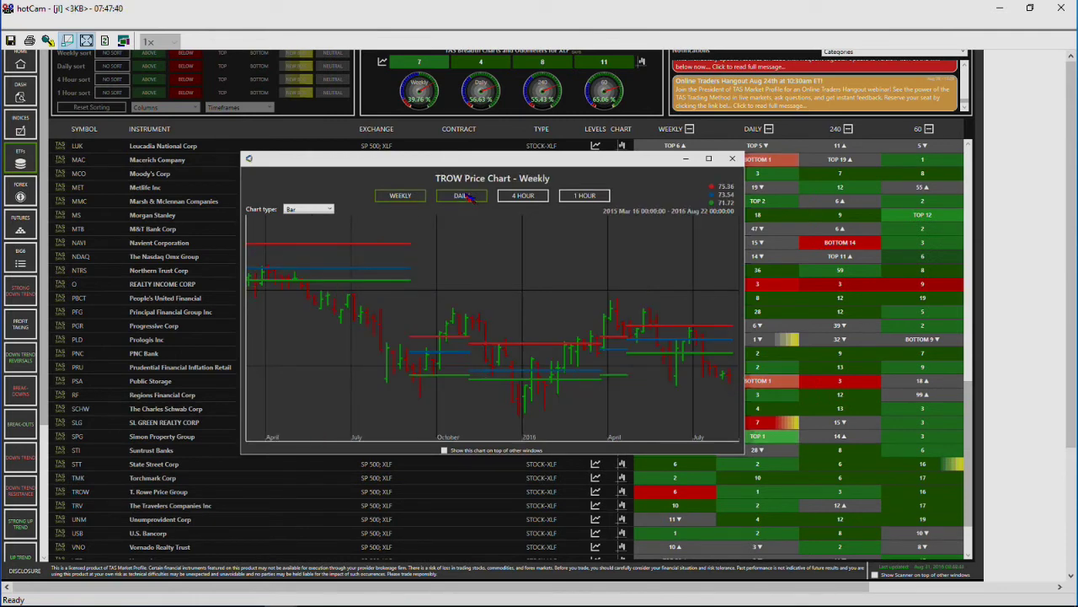
left_click(466, 195)
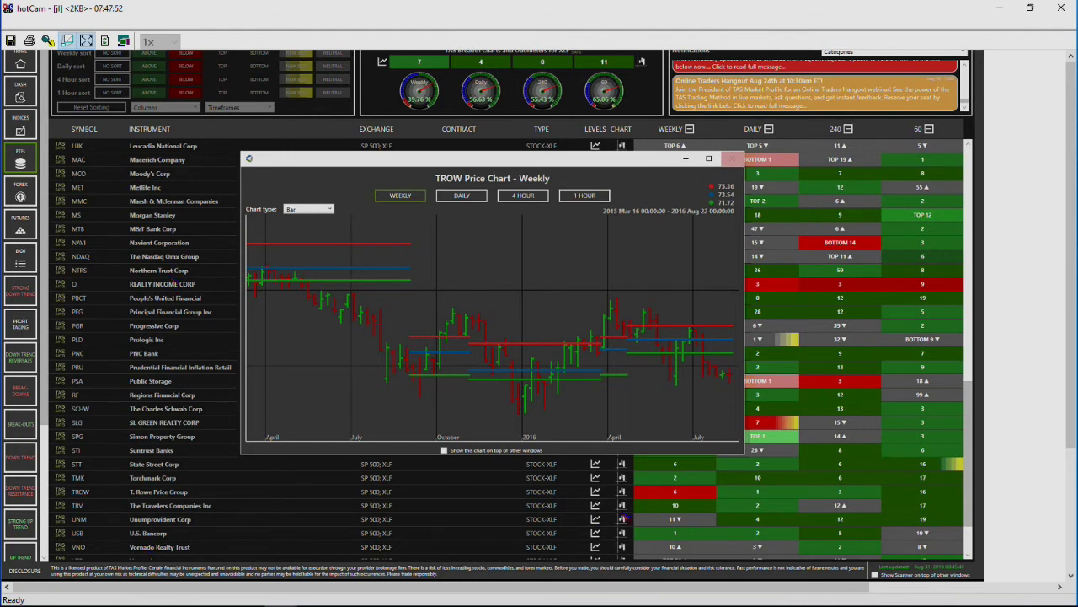
Step: Open Wells Fargo's price chart, view Morgan Stanley's weekly chart, and return to the XLF stock list
scroll(440, 214, "down", 2)
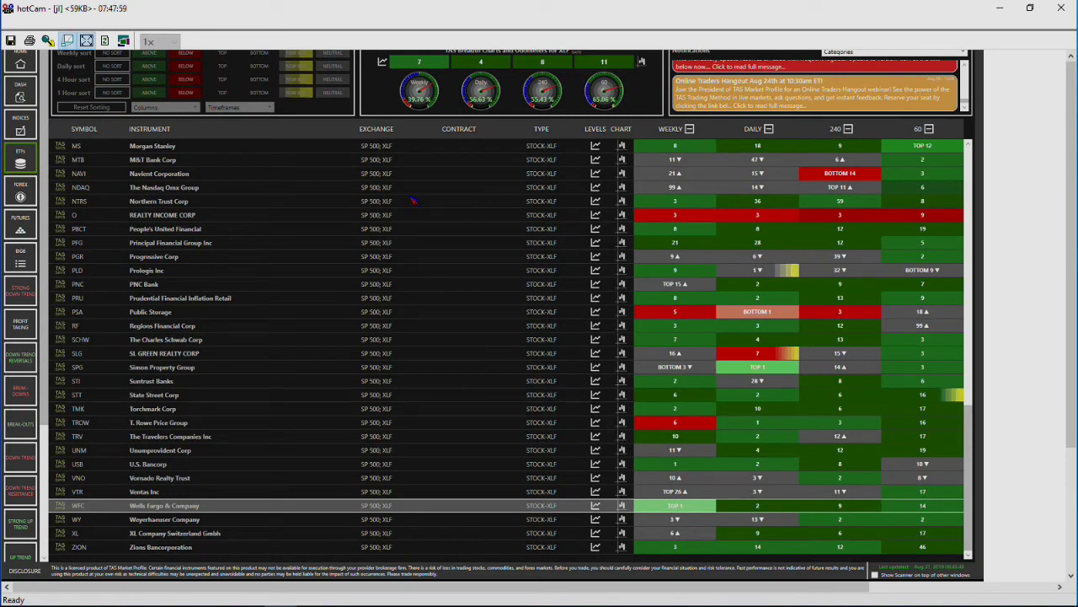
left_click(621, 505)
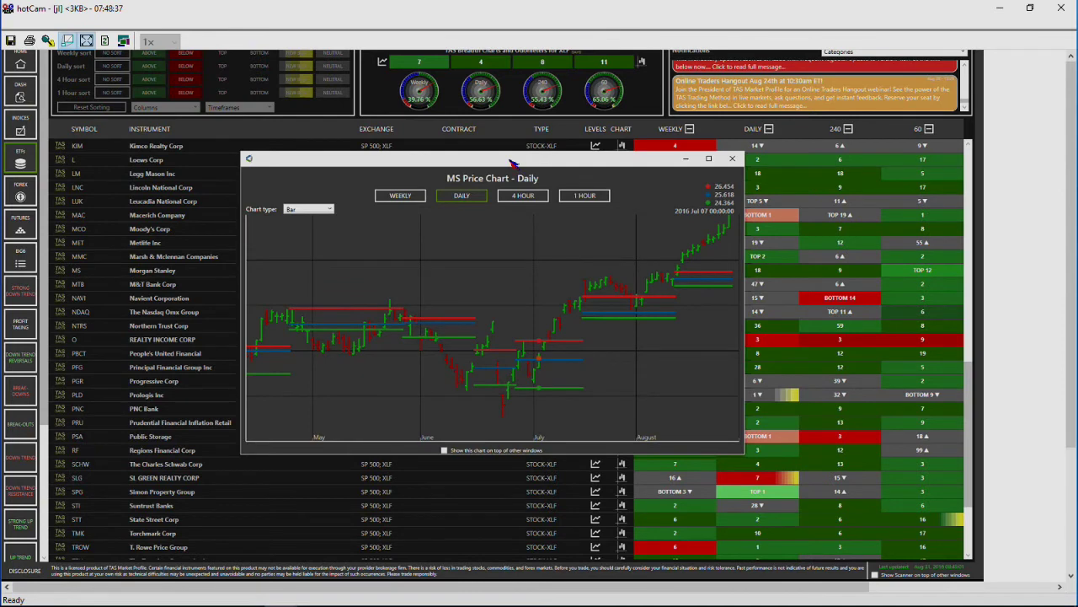
left_click(403, 193)
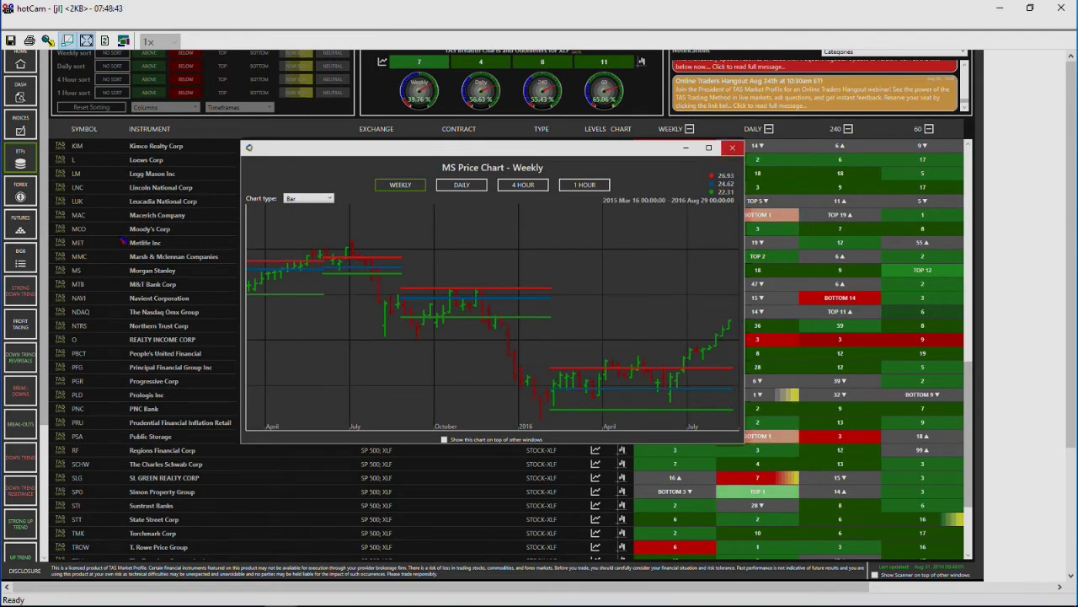
left_click(122, 241)
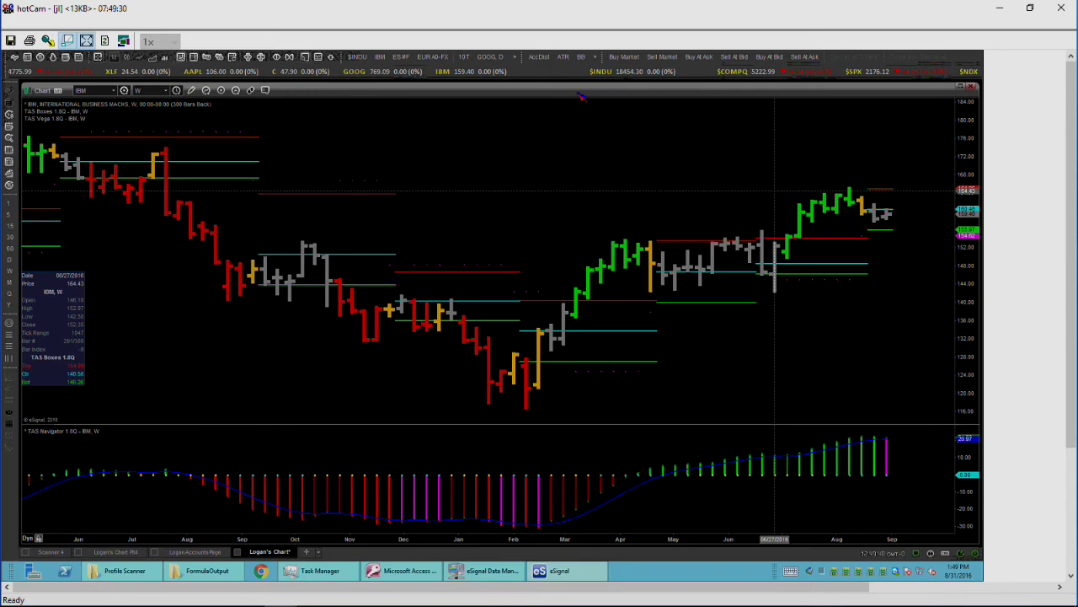
Step: Restore the enlarged IBM weekly chart to the multi-chart layout and load UTX into the linked charts
double_click(447, 110)
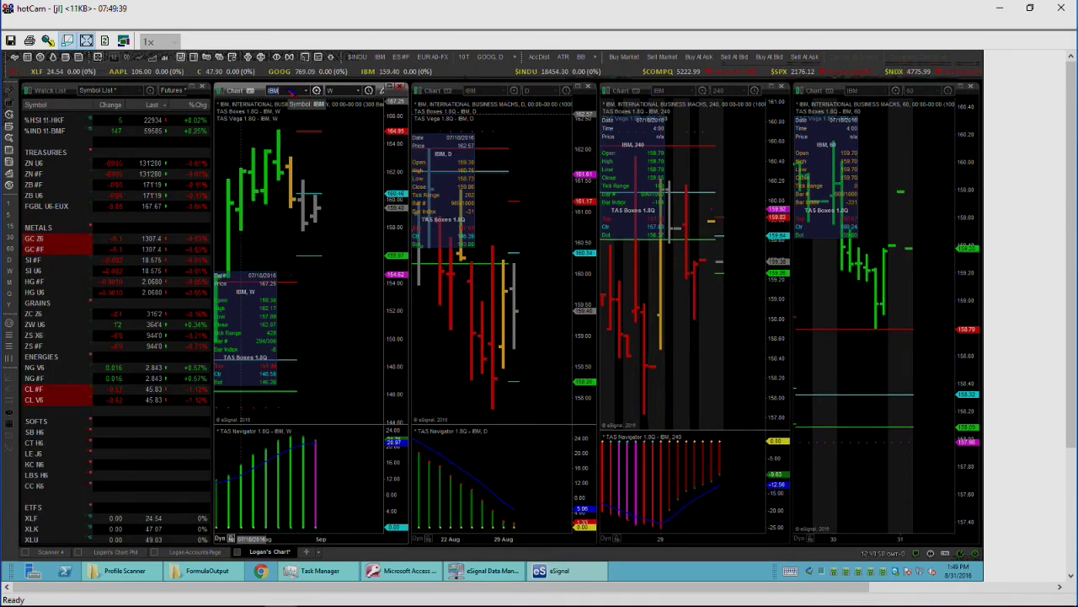
type("UTX")
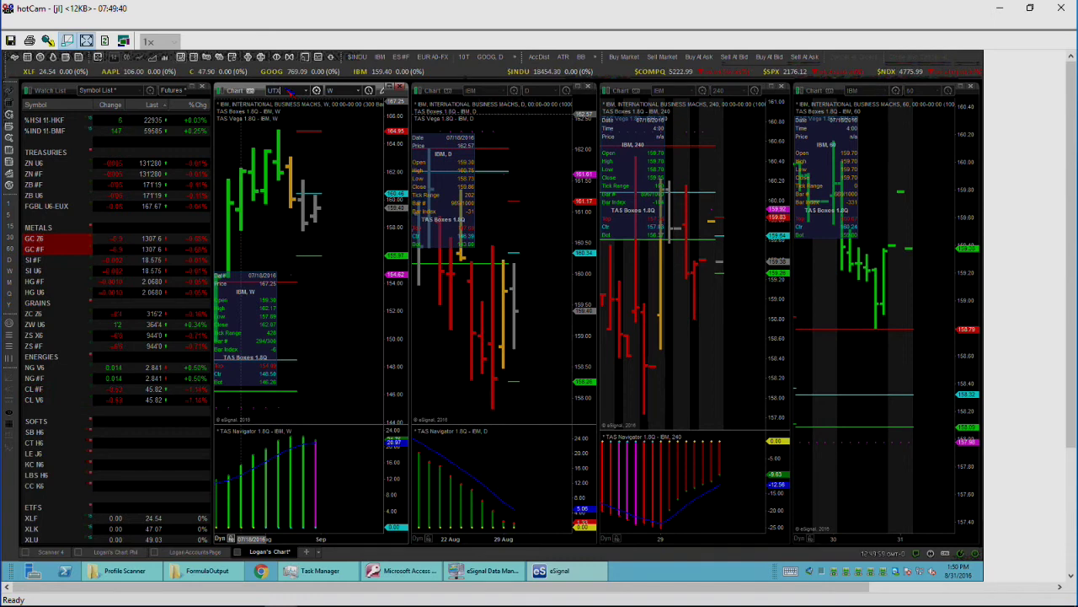
key("Return")
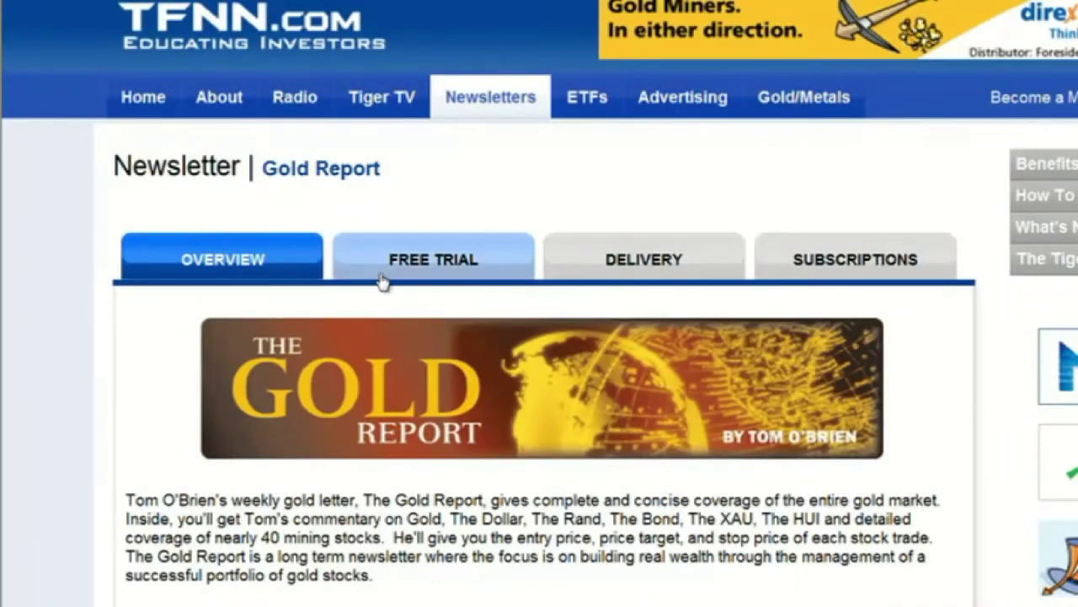
left_click(420, 268)
left_click(422, 261)
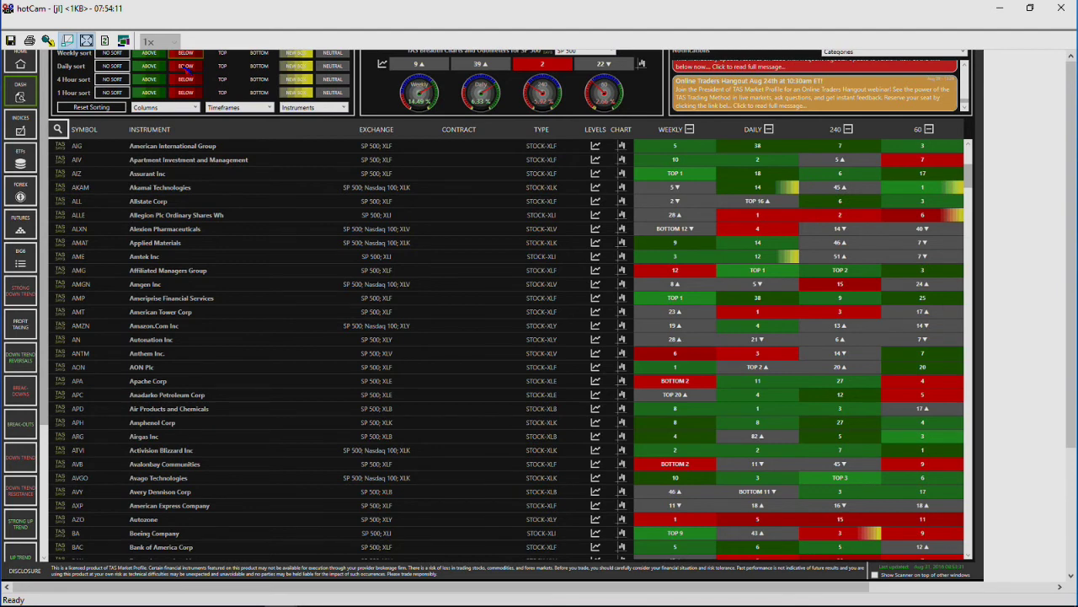
Step: Filter the SP 500 stock list to instruments below on both the weekly and daily timeframes, listed alphabetically by symbol
left_click(186, 69)
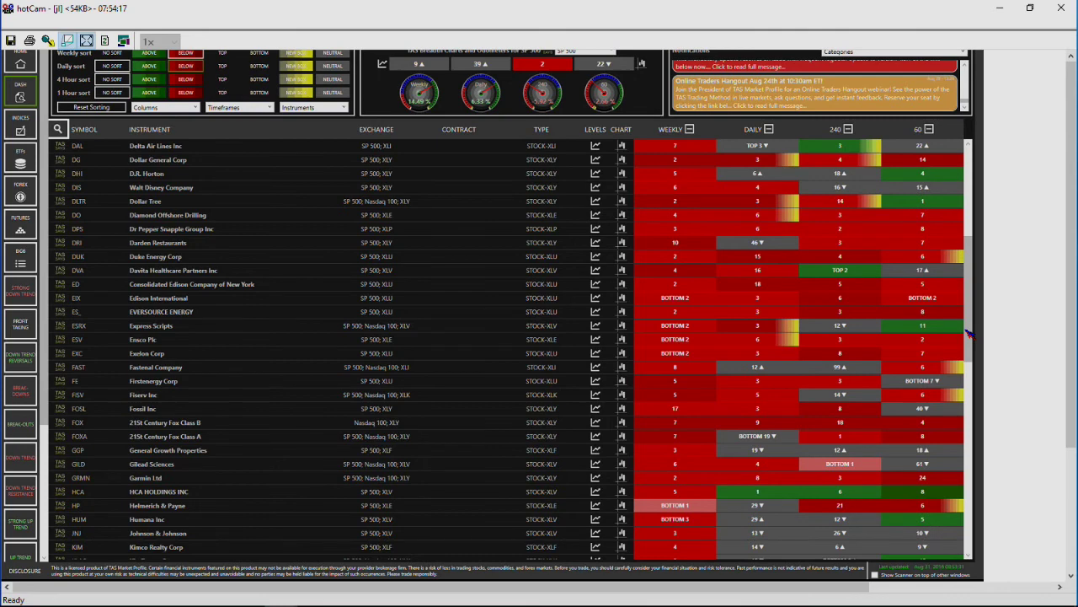
scroll(969, 336, "down", 6)
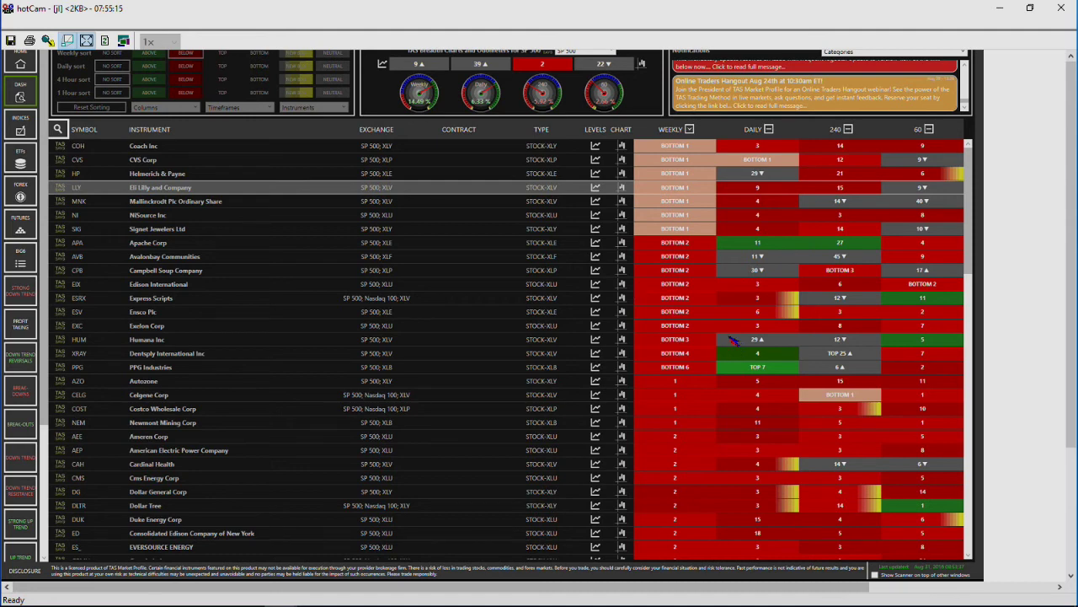
left_click(717, 144)
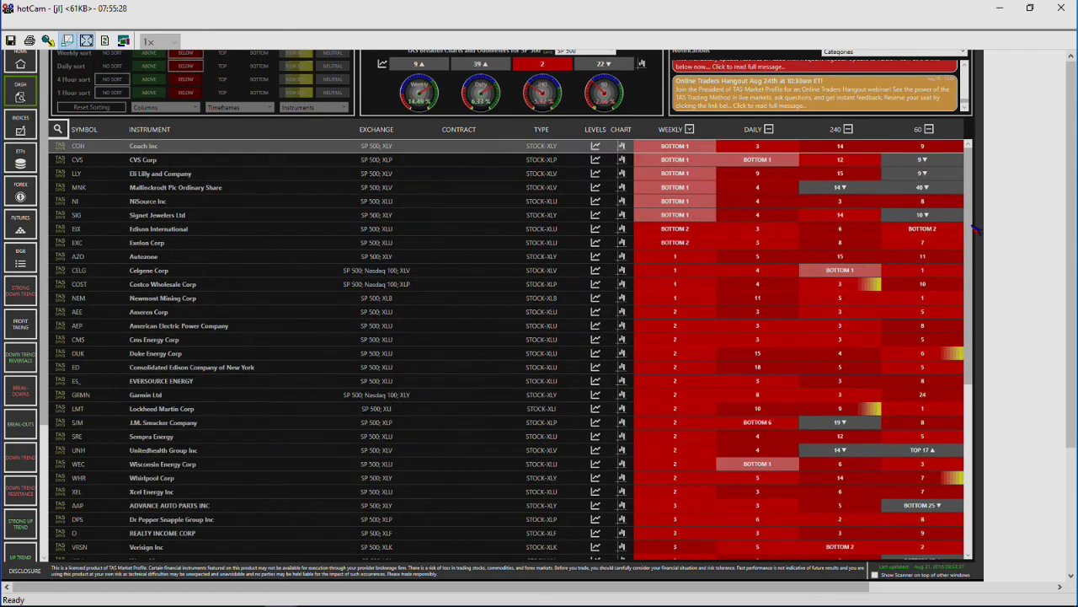
left_click(419, 234)
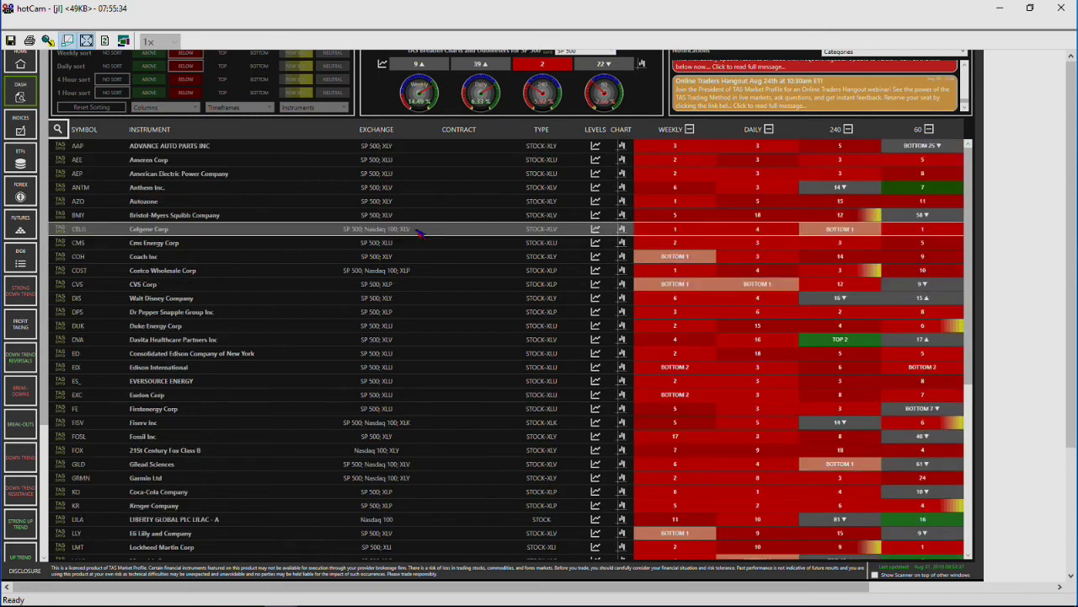
Step: Browse the filtered list to Gilead Sciences, view its daily price chart, and close the chart
left_click(192, 394)
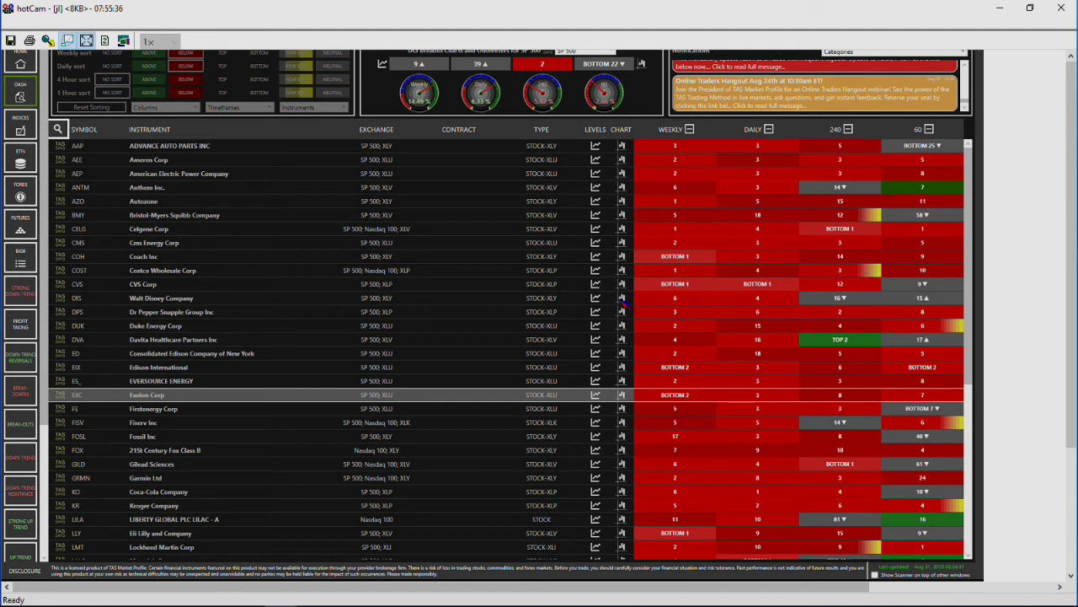
scroll(478, 226, "down", 4)
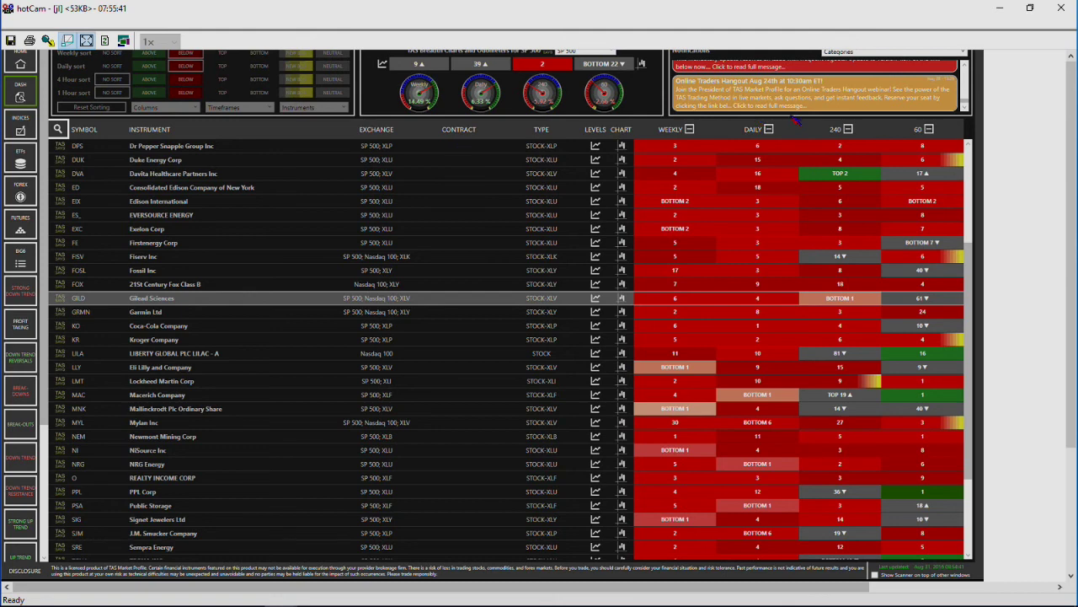
double_click(541, 302)
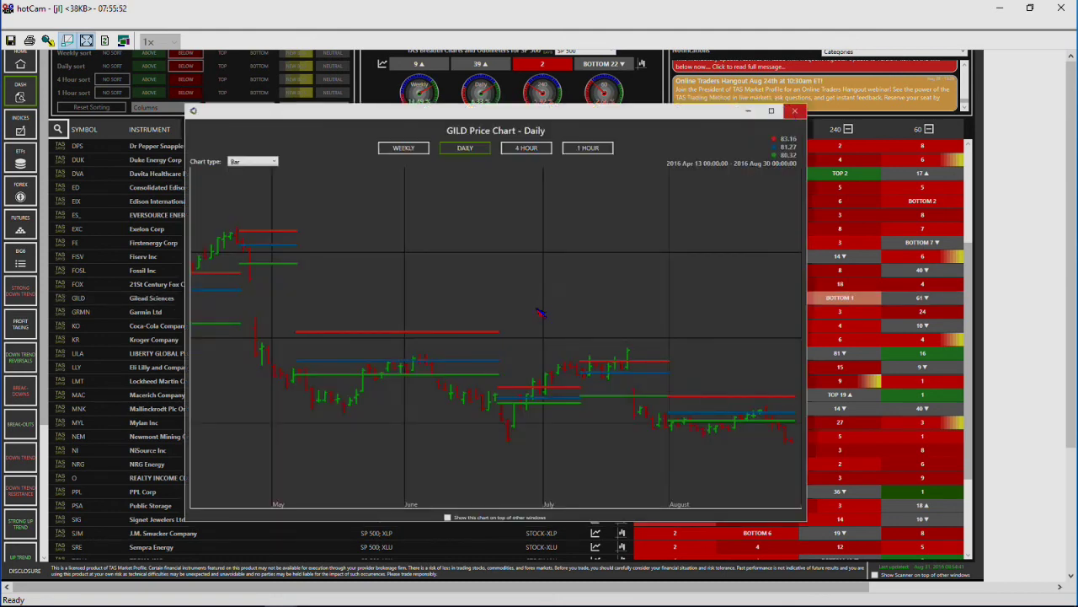
key("Escape")
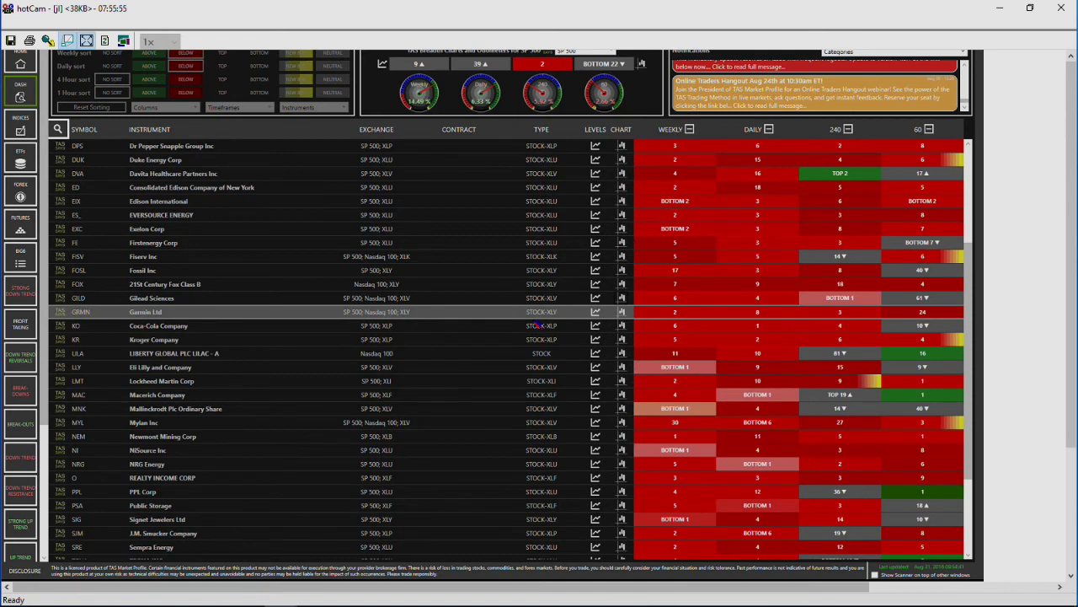
Step: Check the price charts of Lockheed Martin and Mylan in the filtered list
left_click(536, 324)
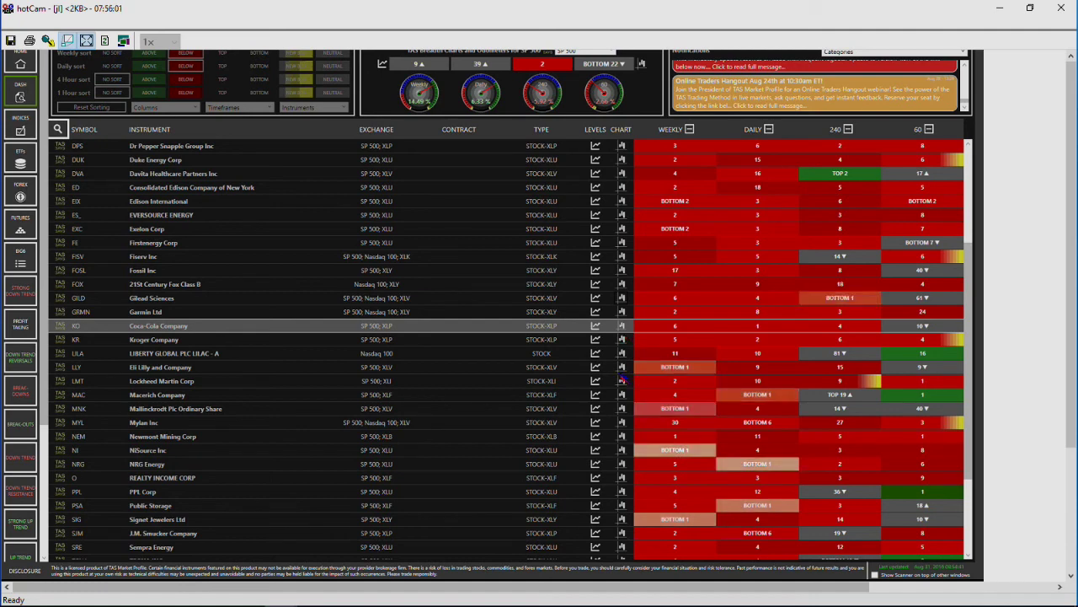
left_click(622, 381)
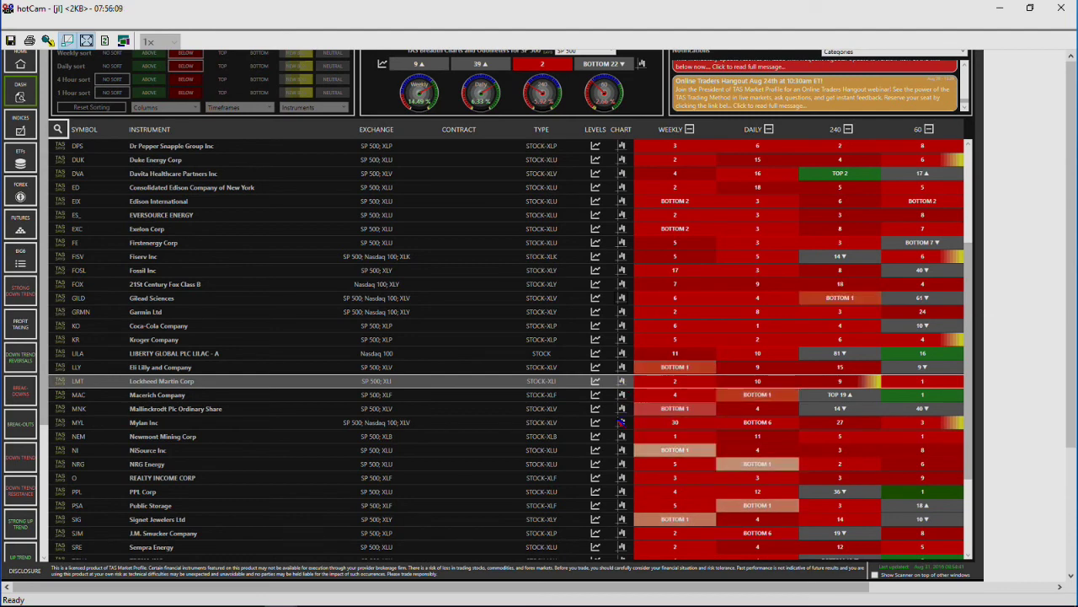
left_click(621, 422)
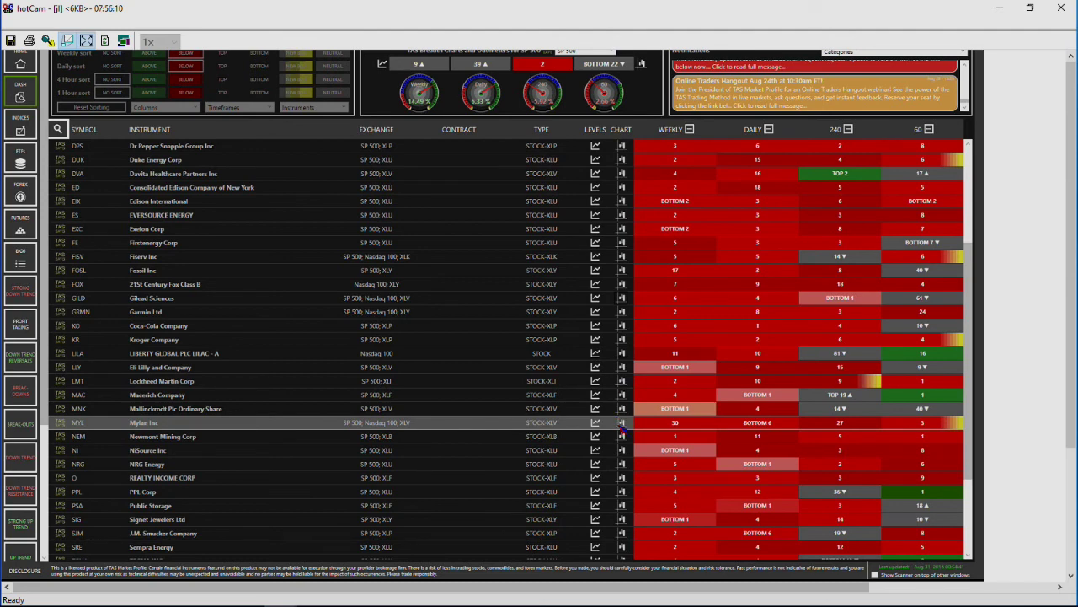
scroll(621, 428, "down", 3)
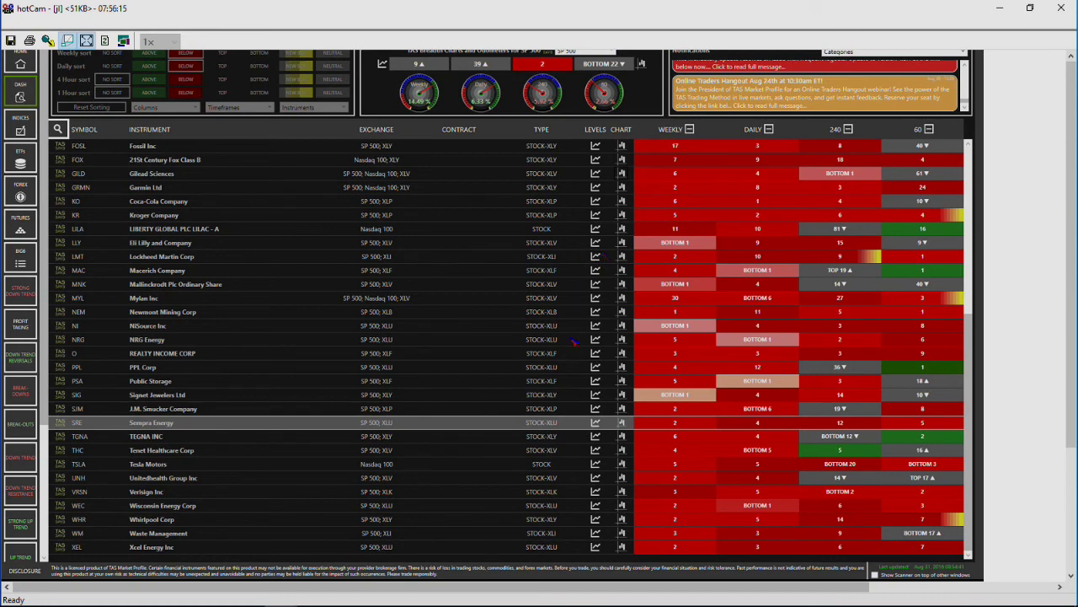
Step: View Fossil's weekly and daily price charts and close the chart window
scroll(573, 341, "up", 5)
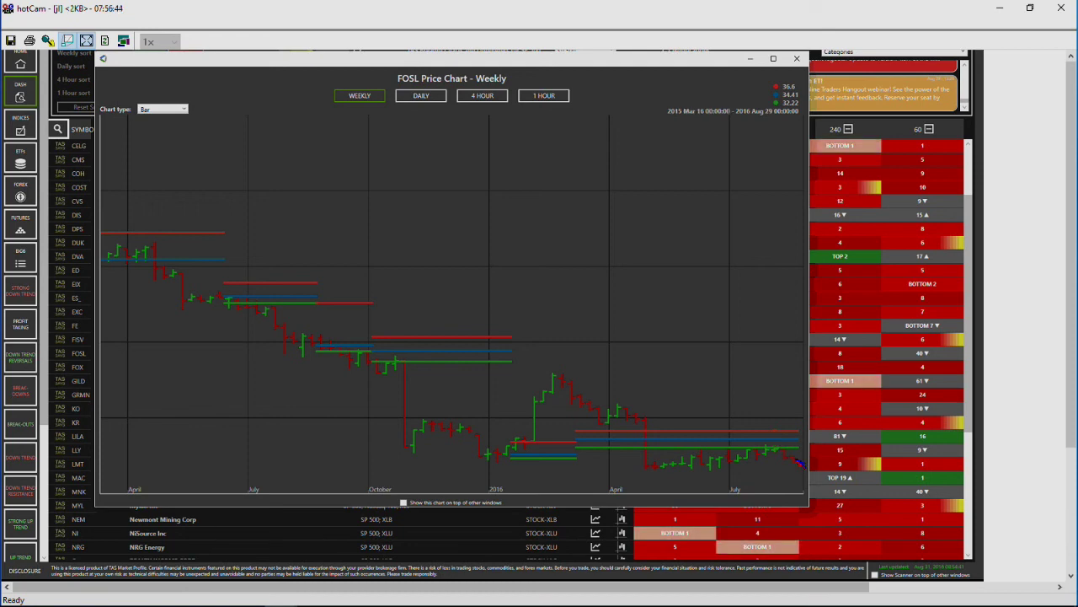
left_click(423, 97)
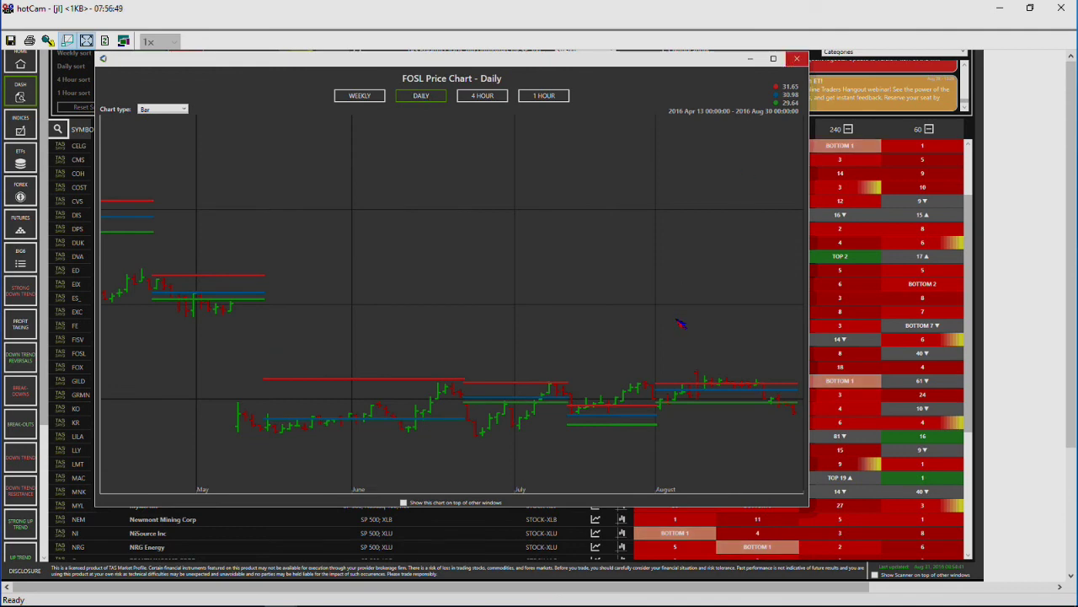
key("Escape")
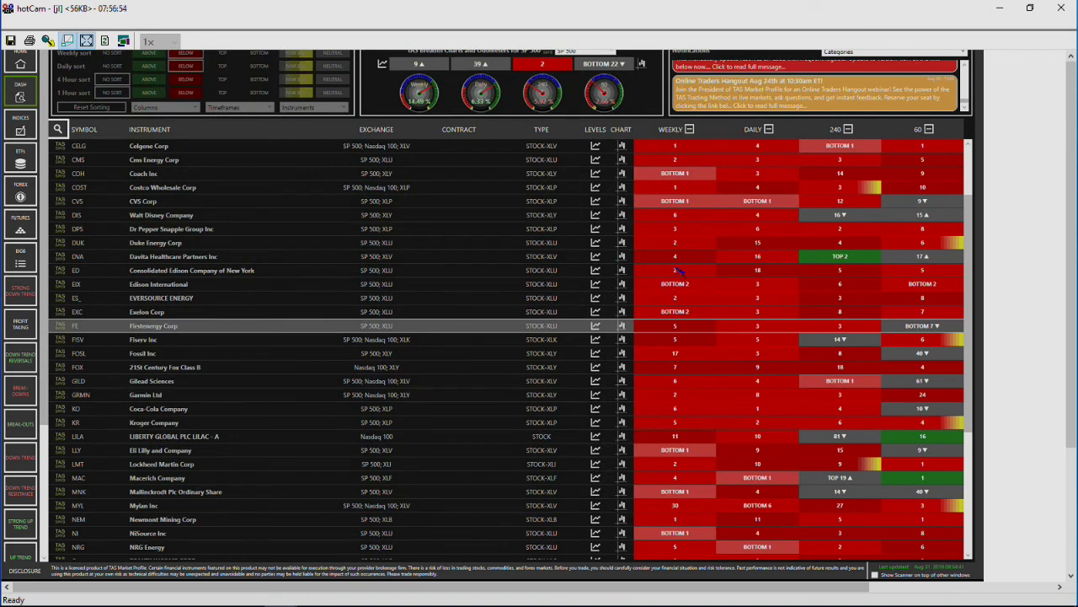
Step: Browse the end of the filtered list, view Tesla Motors' weekly price chart, and close it
left_click(679, 271)
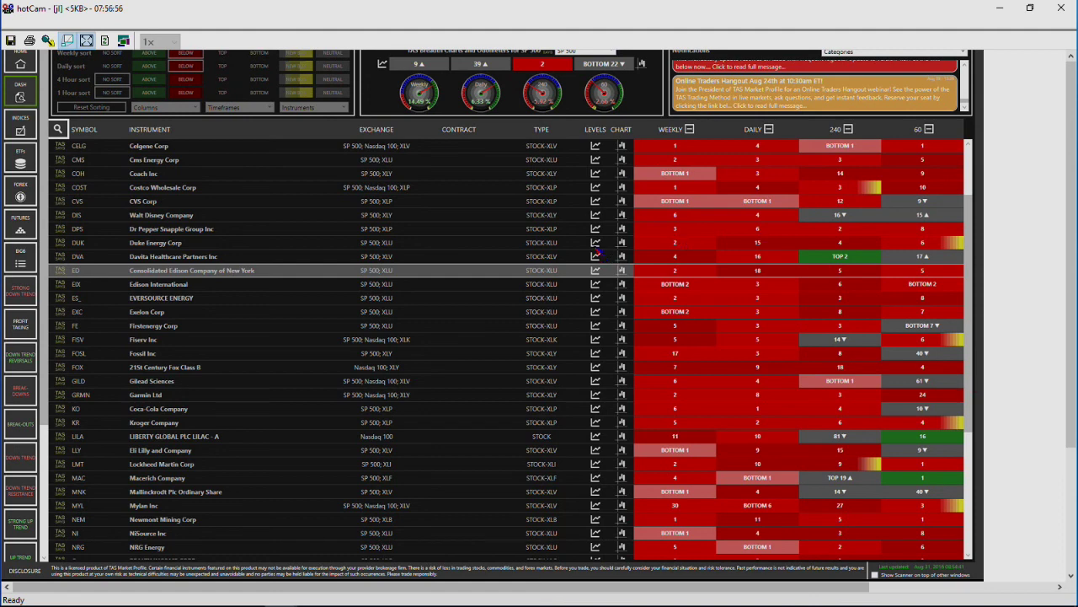
scroll(598, 255, "down", 4)
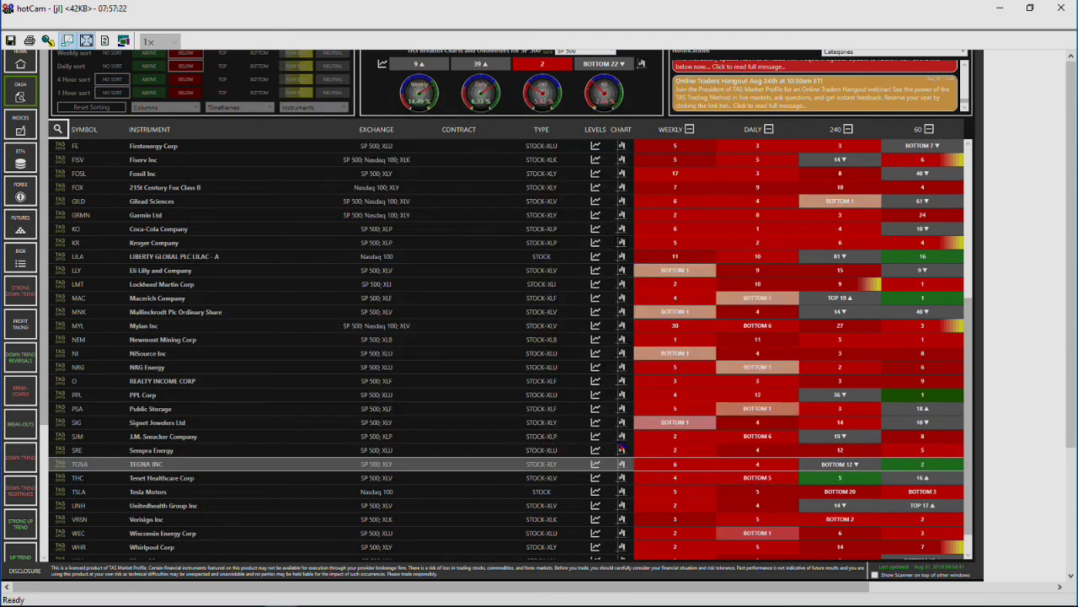
scroll(621, 449, "down", 1)
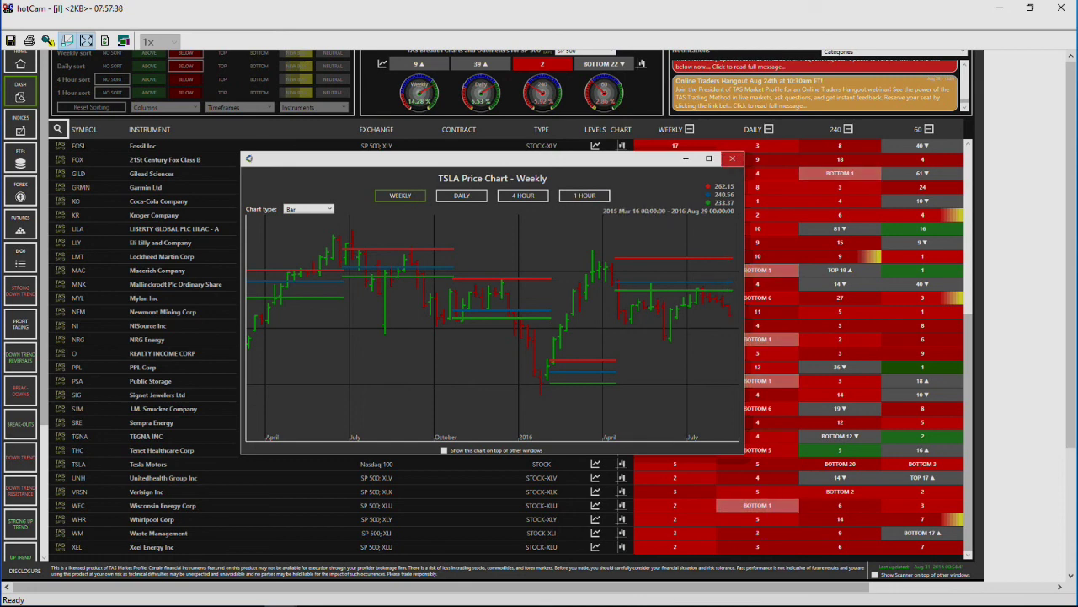
left_click(732, 159)
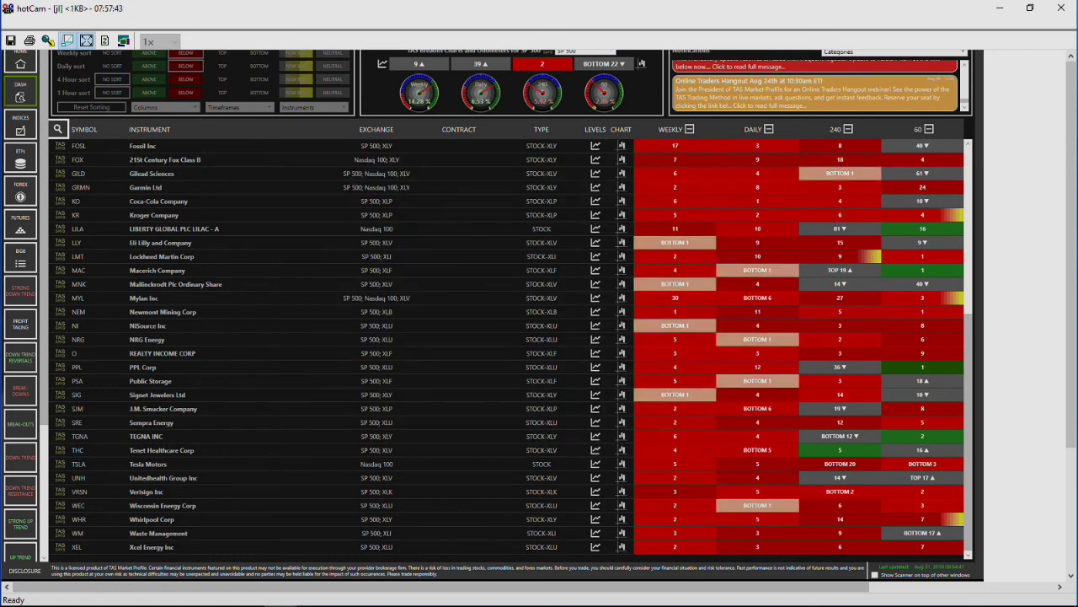